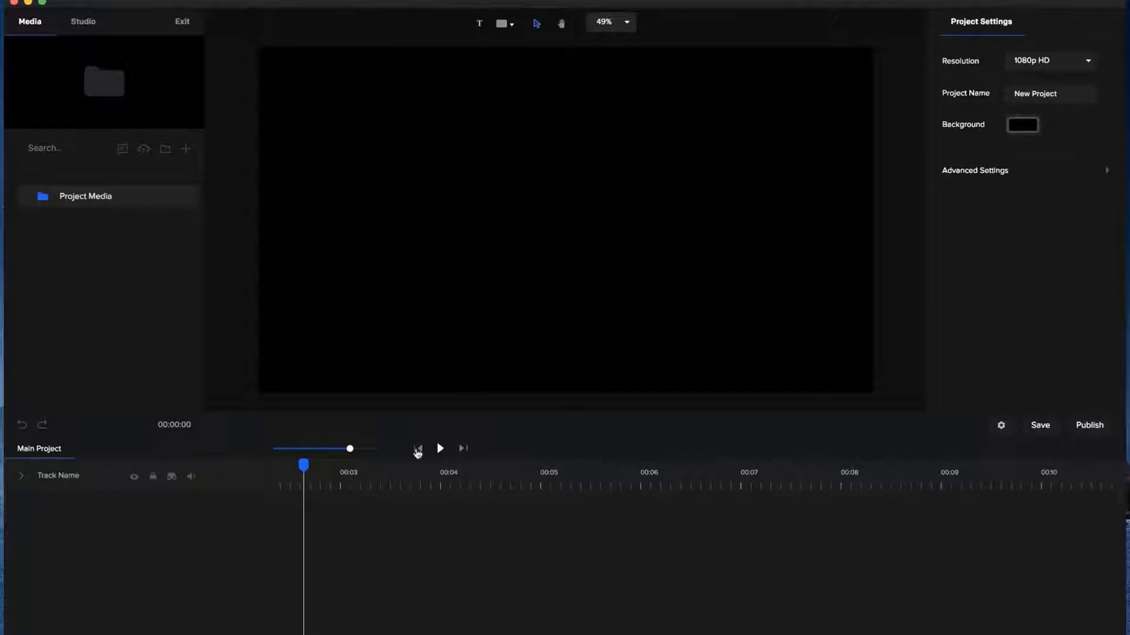
Add a text layer at the start of the timeline, enlarge it to a scale of about 344 and center it on the canvas.
{"action": "left_click", "coordinate": [417, 450]}
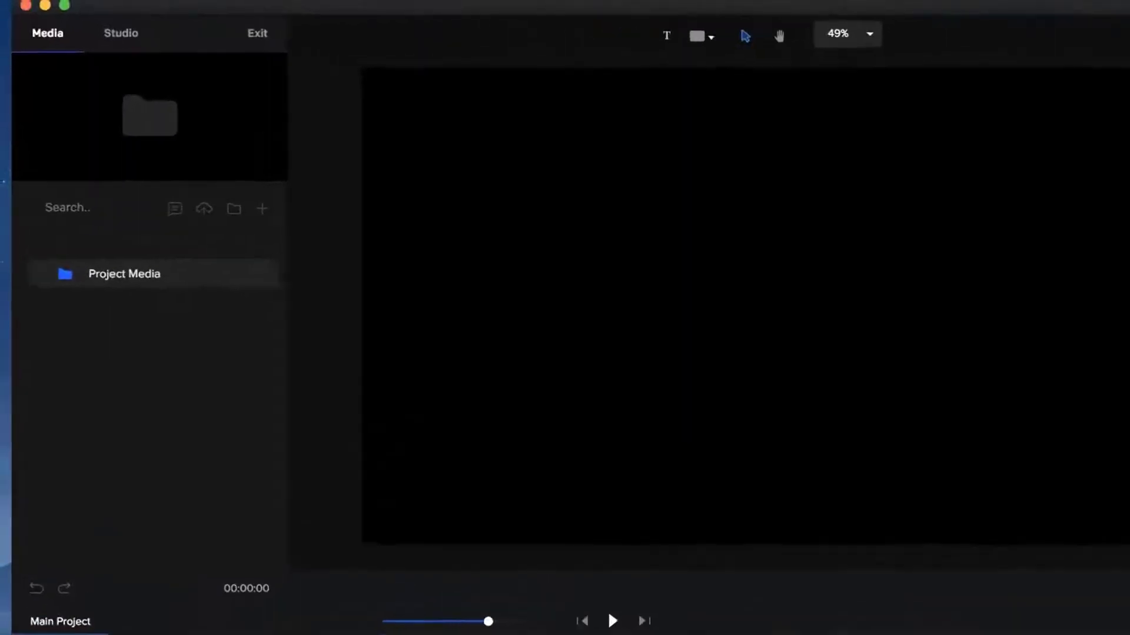
{"action": "left_click", "coordinate": [738, 42]}
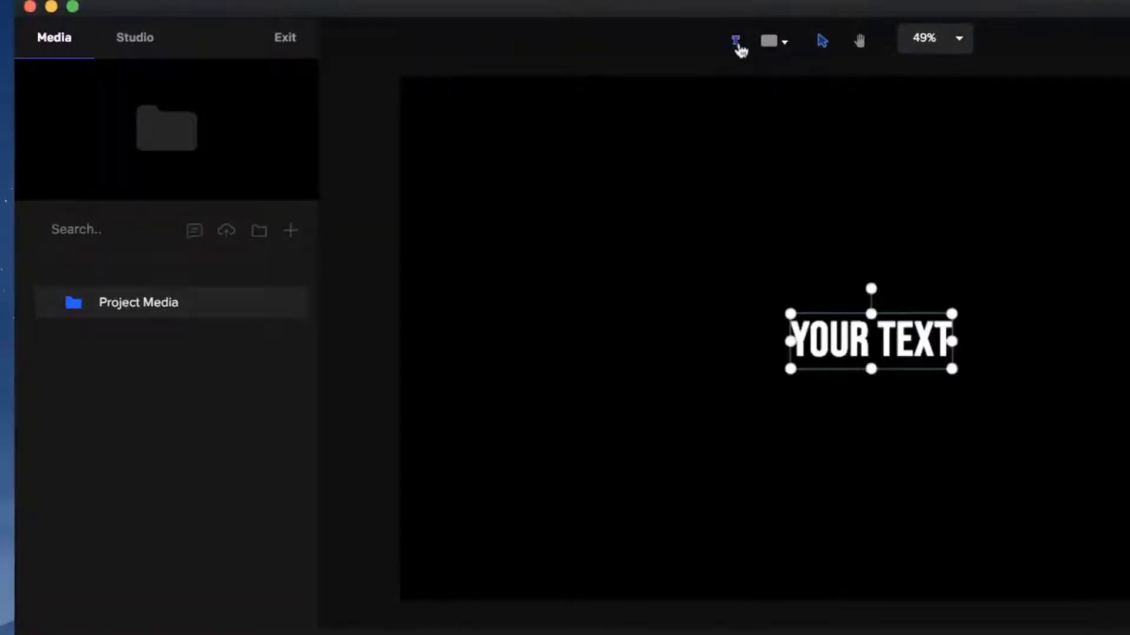
{"action": "left_click_drag", "start_coordinate": [941, 369], "coordinate": [869, 387]}
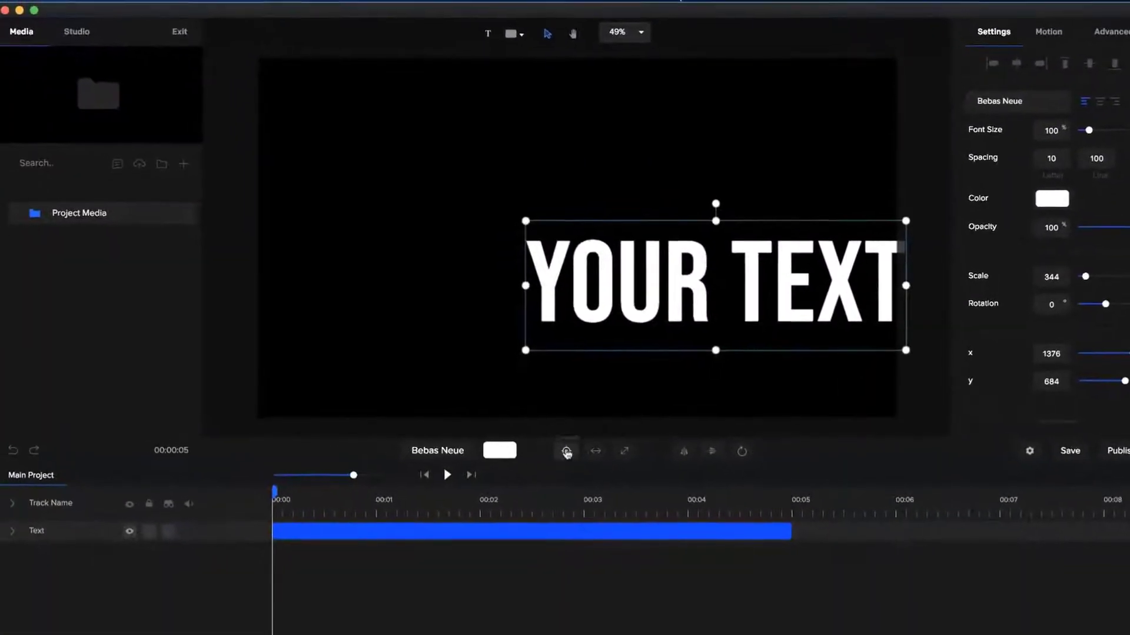
{"action": "left_click", "coordinate": [566, 451]}
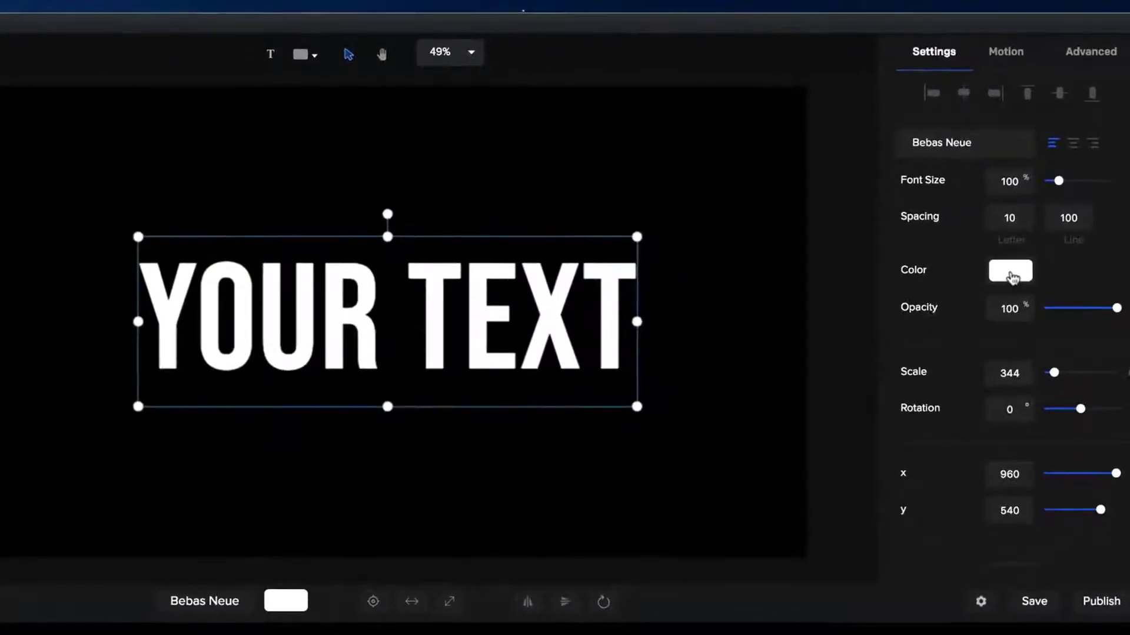
Make the text's fill color fully transparent.
{"action": "left_click", "coordinate": [1011, 272]}
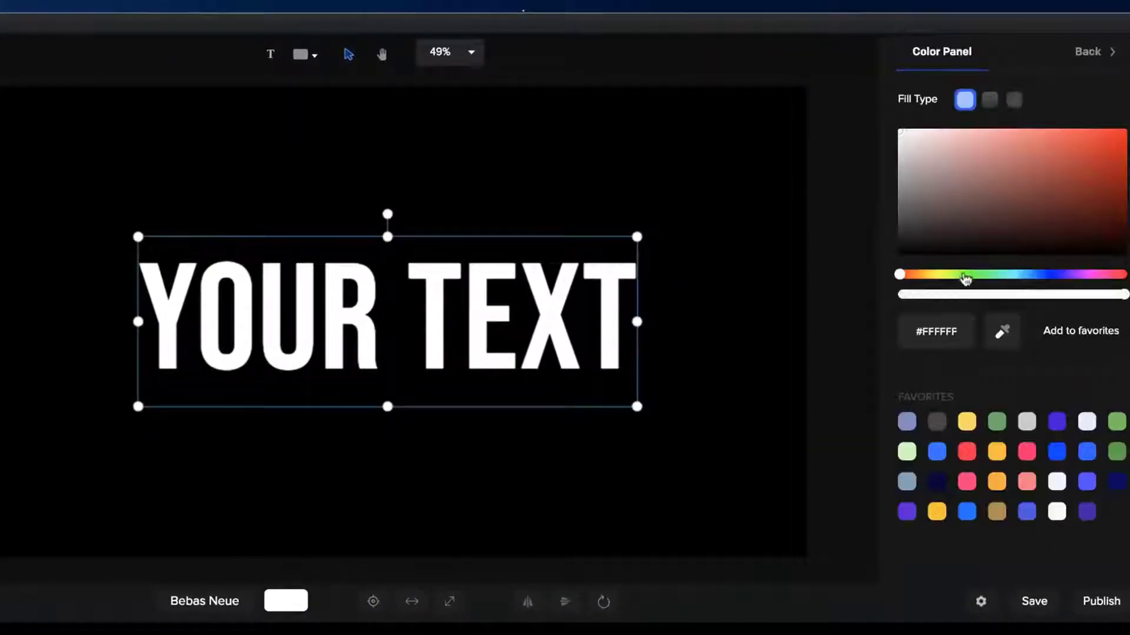
{"action": "left_click_drag", "start_coordinate": [955, 297], "coordinate": [875, 300]}
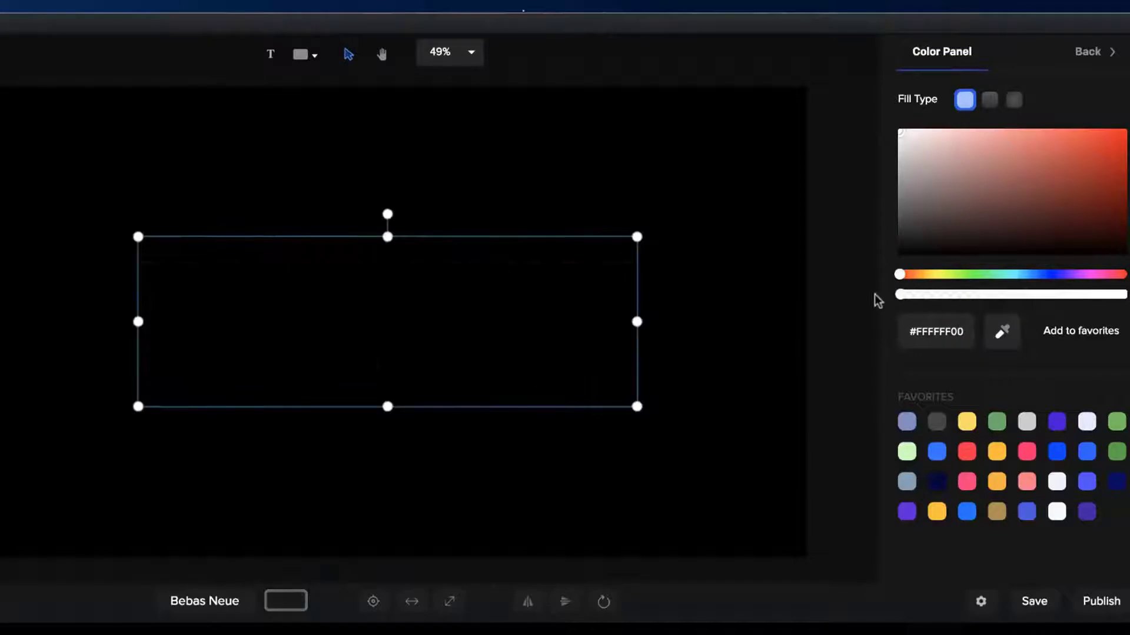
{"action": "left_click", "coordinate": [1088, 51]}
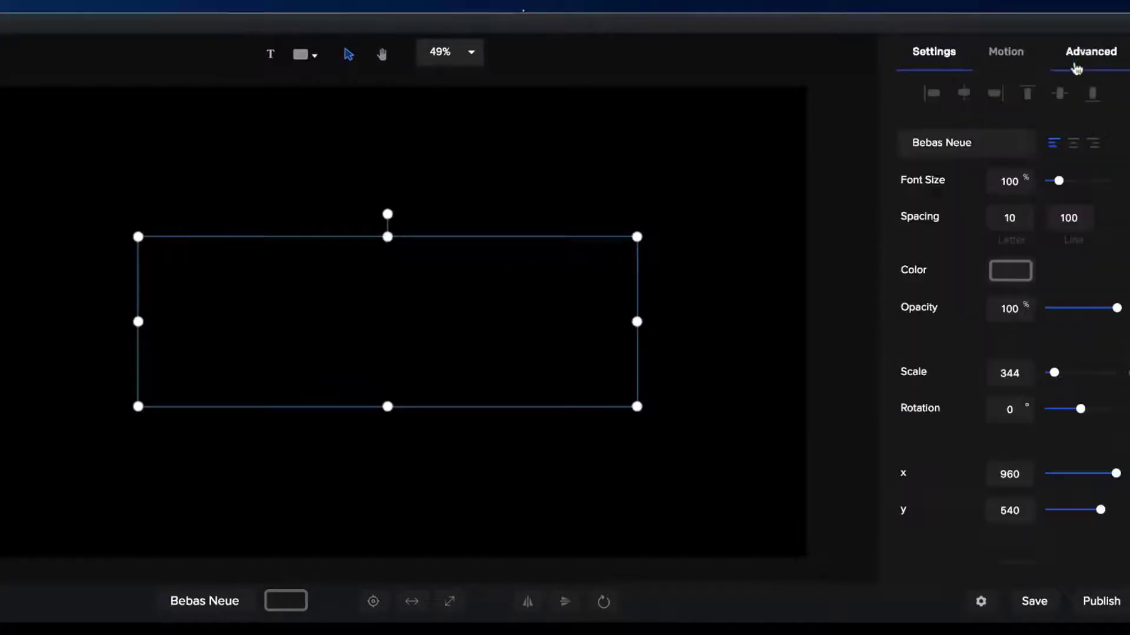
Give the text a border with width 2 in blue #019DFF.
{"action": "left_click", "coordinate": [1084, 54]}
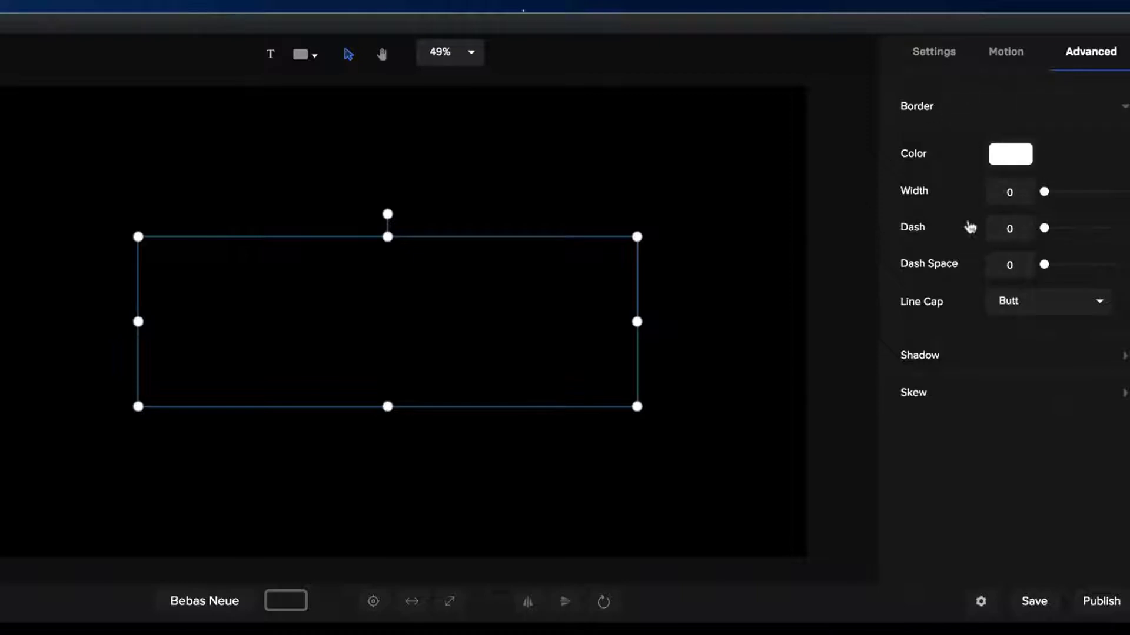
{"action": "left_click", "coordinate": [1009, 189]}
{"action": "type", "text": "2"}
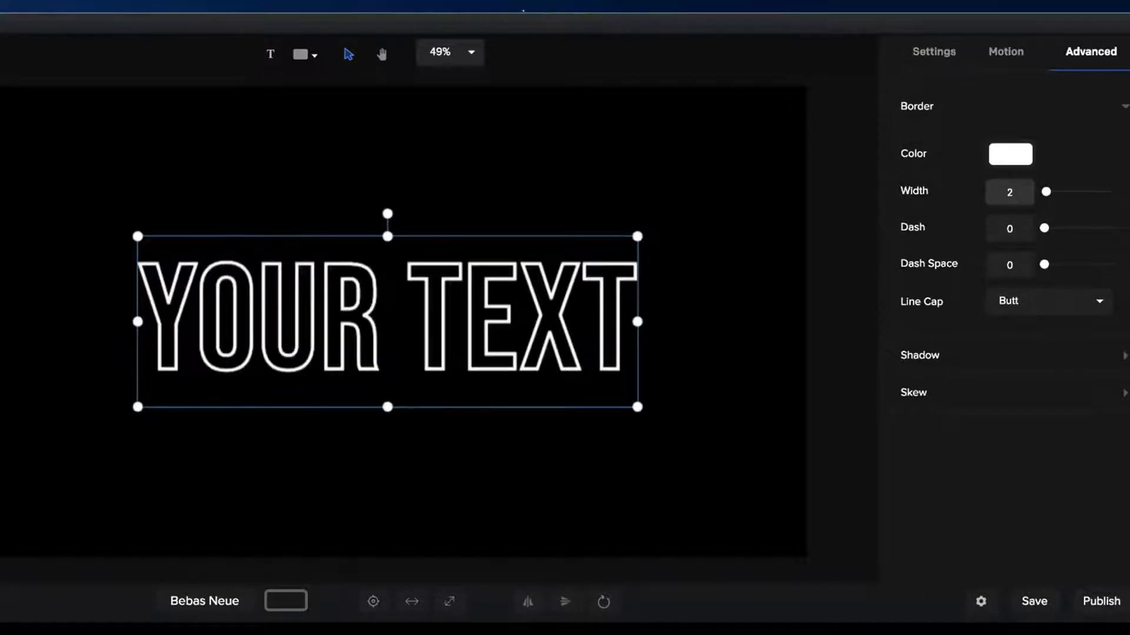
{"action": "left_click", "coordinate": [1013, 158]}
{"action": "left_click", "coordinate": [1066, 235]}
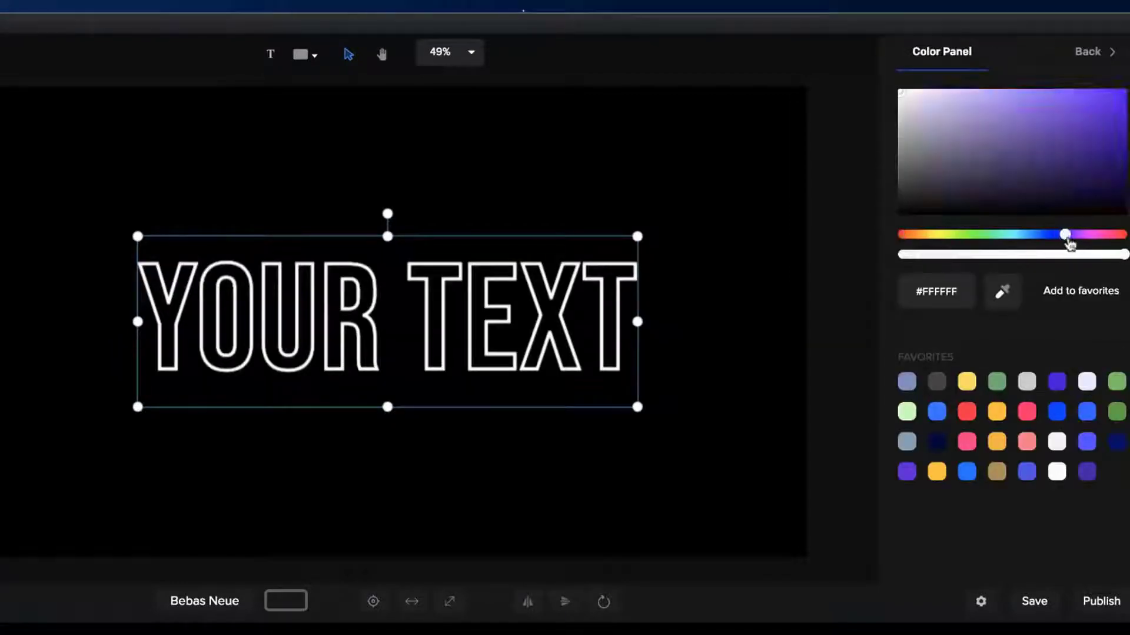
{"action": "left_click", "coordinate": [1120, 92]}
{"action": "left_click", "coordinate": [1027, 235]}
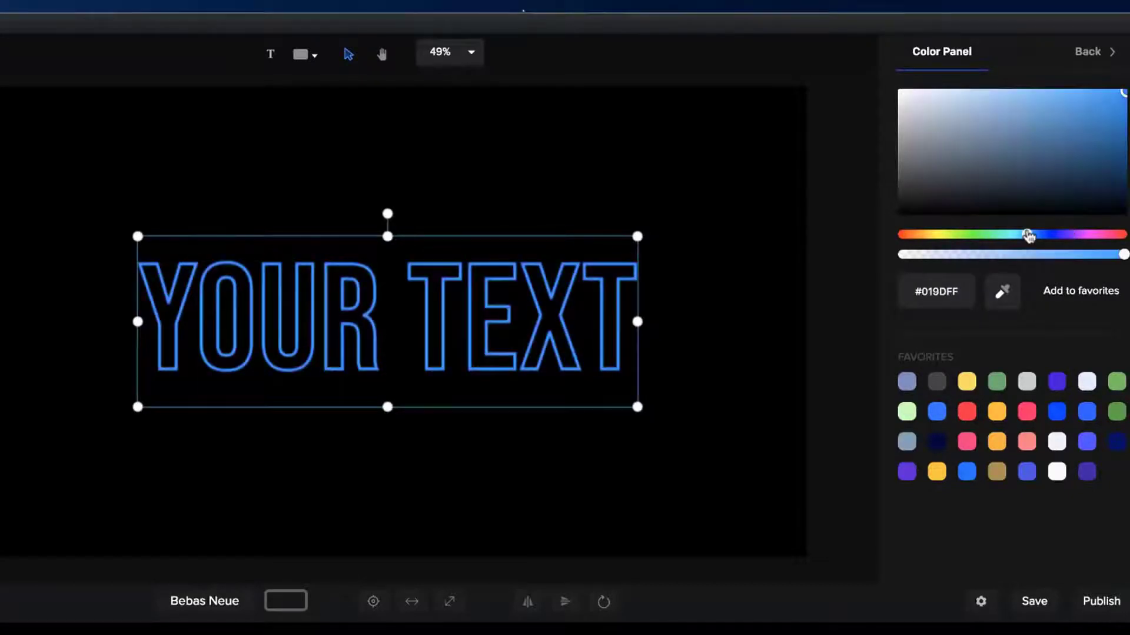
{"action": "left_click", "coordinate": [1108, 50]}
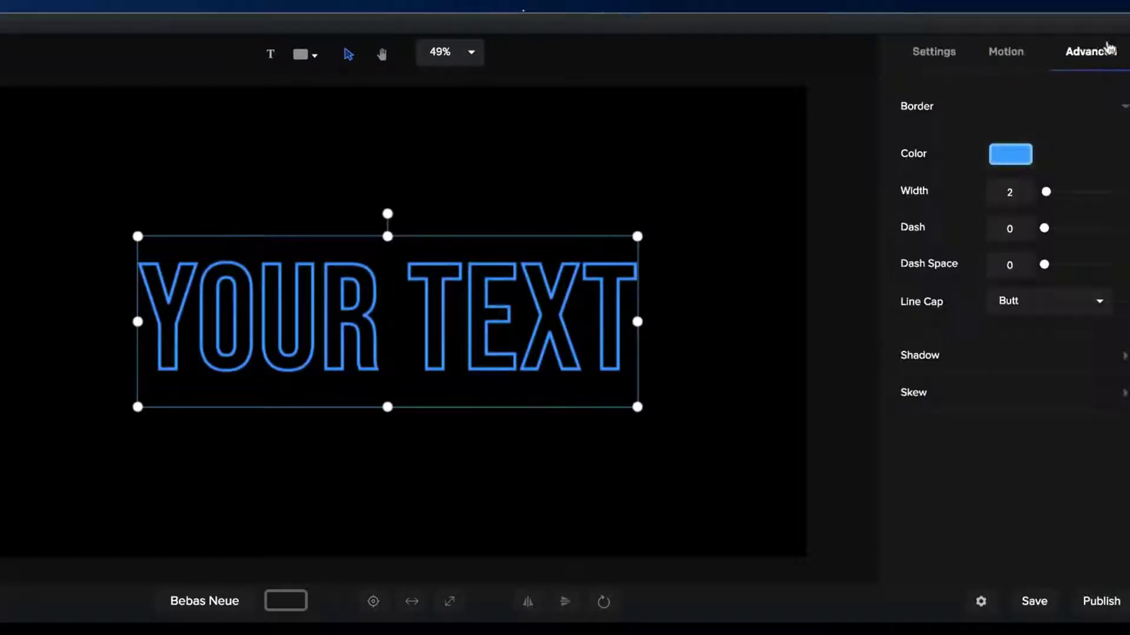
{"action": "left_click", "coordinate": [936, 54]}
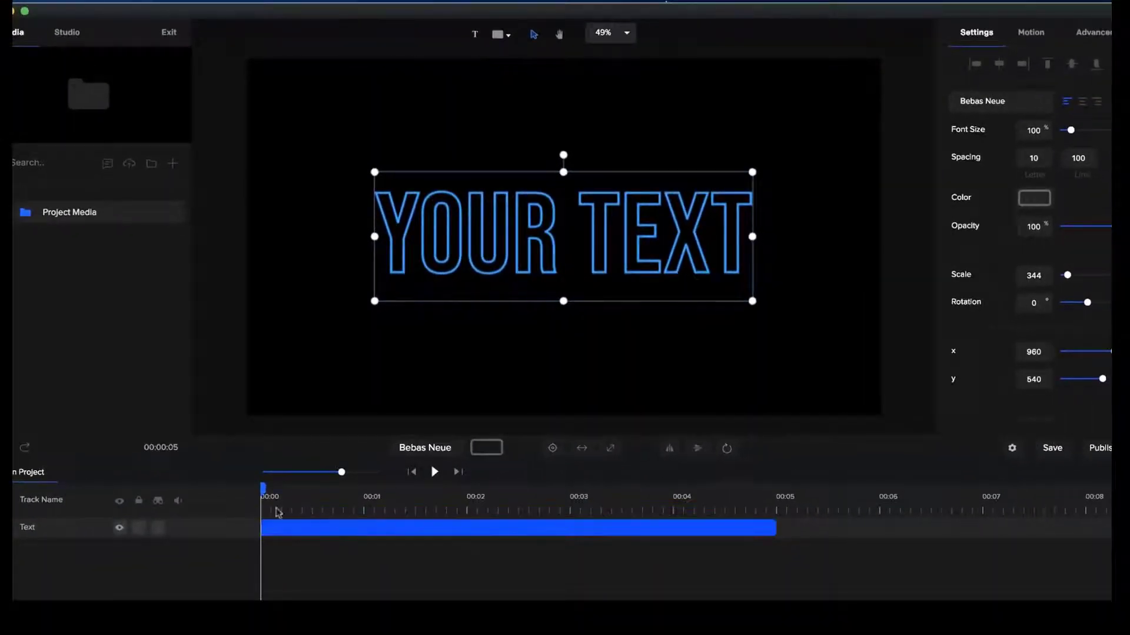
Add a custom animation at the start of the text with Text Spacing and Scale enabled, and shorten it to about one second.
{"action": "left_click", "coordinate": [5, 530]}
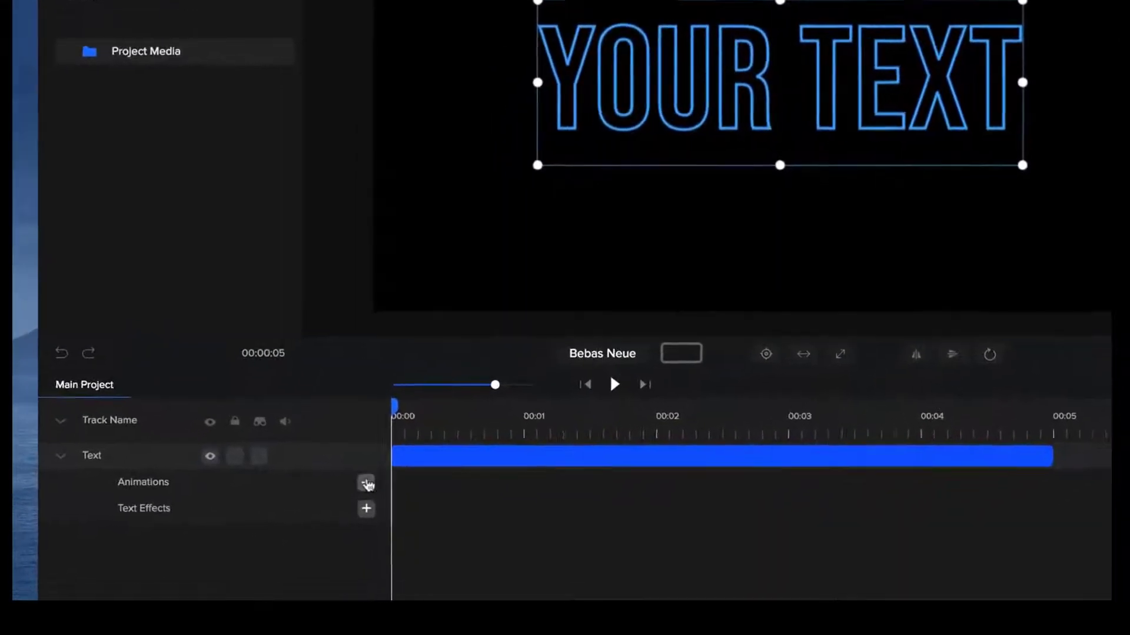
{"action": "left_click", "coordinate": [332, 514]}
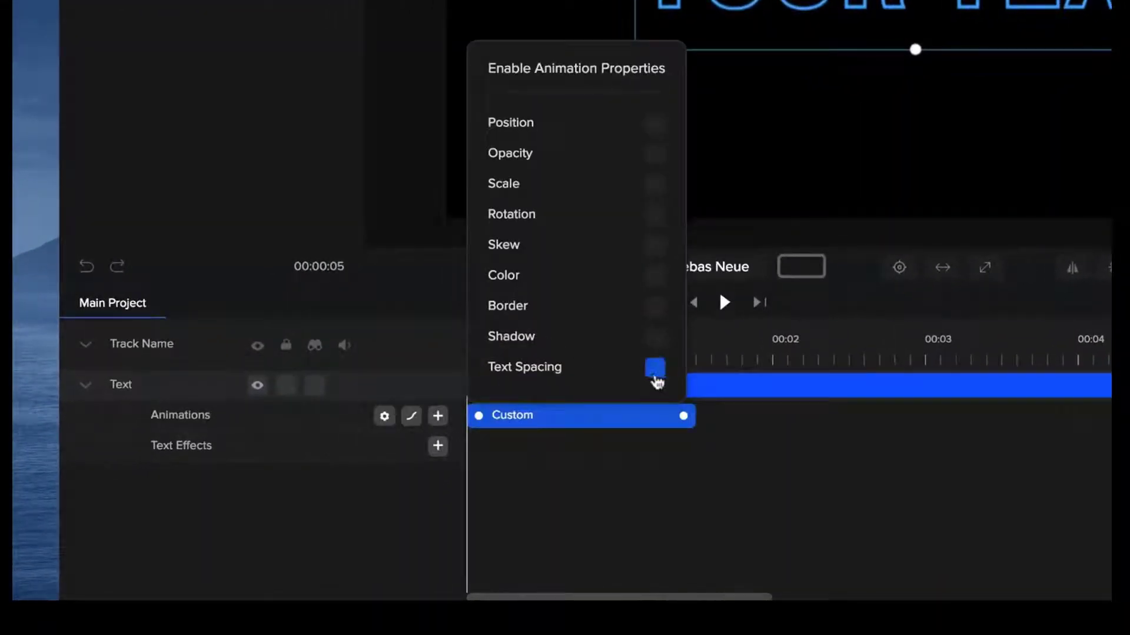
{"action": "left_click", "coordinate": [654, 368]}
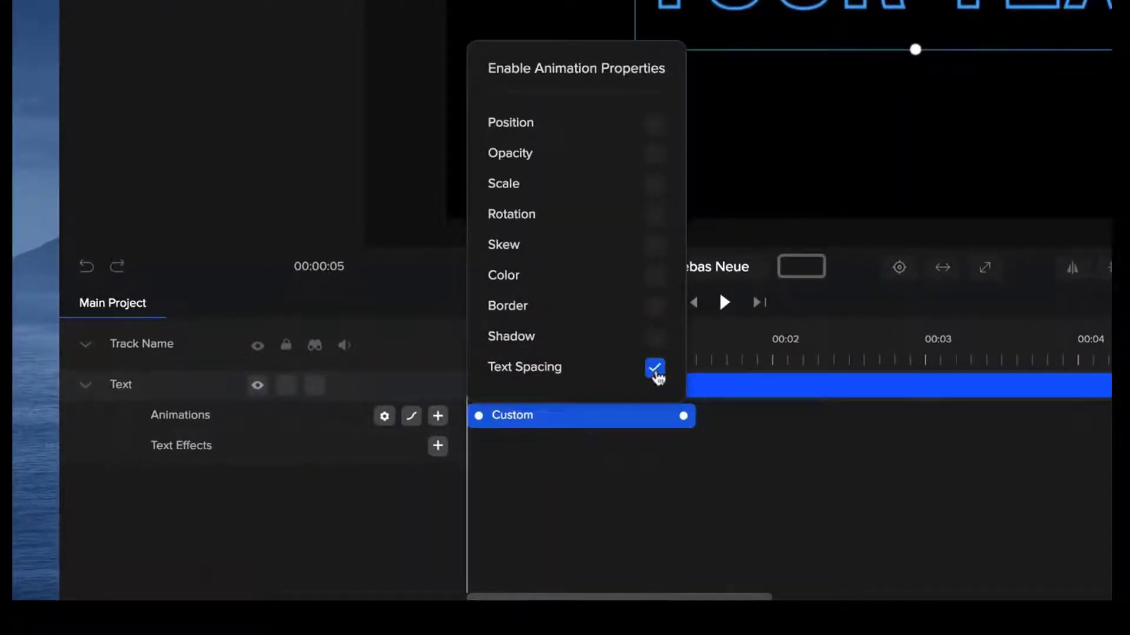
{"action": "left_click", "coordinate": [655, 185]}
{"action": "left_click", "coordinate": [708, 504]}
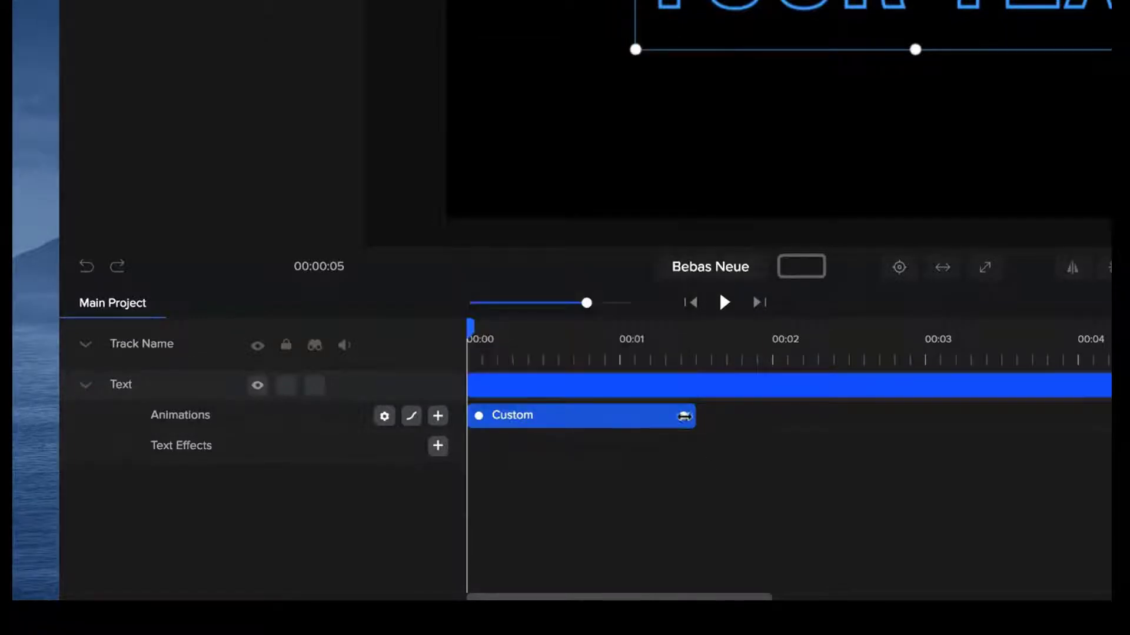
{"action": "left_click_drag", "start_coordinate": [683, 415], "coordinate": [612, 415]}
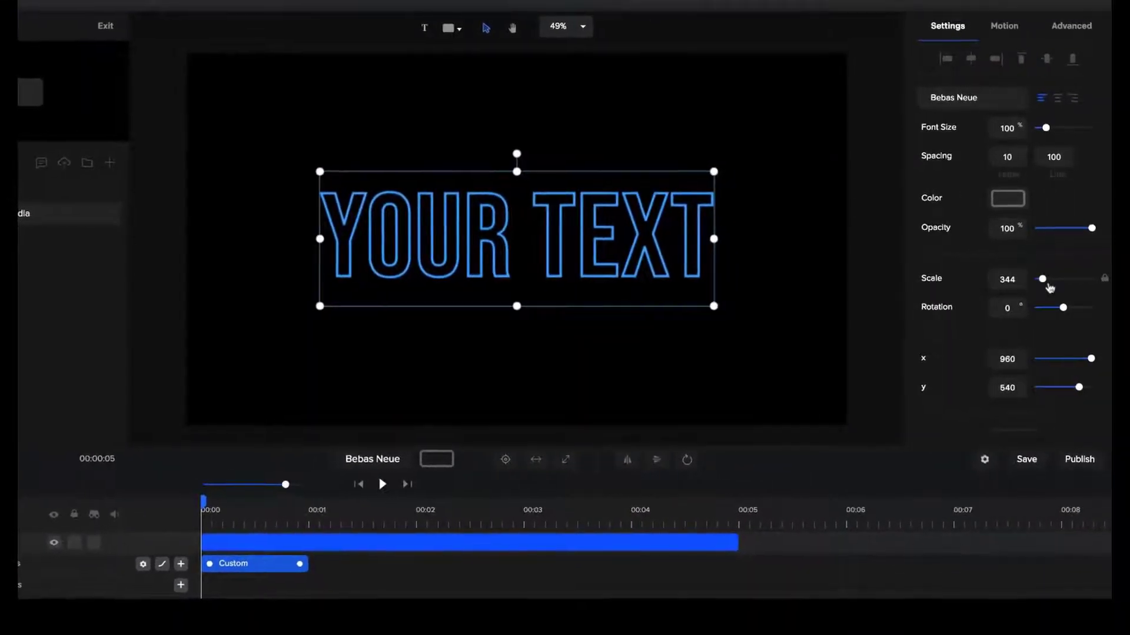
Set the text's scale to 0 at the animation's start and its letter spacing to 200 at the one-second end.
{"action": "left_click_drag", "start_coordinate": [1044, 279], "coordinate": [964, 277]}
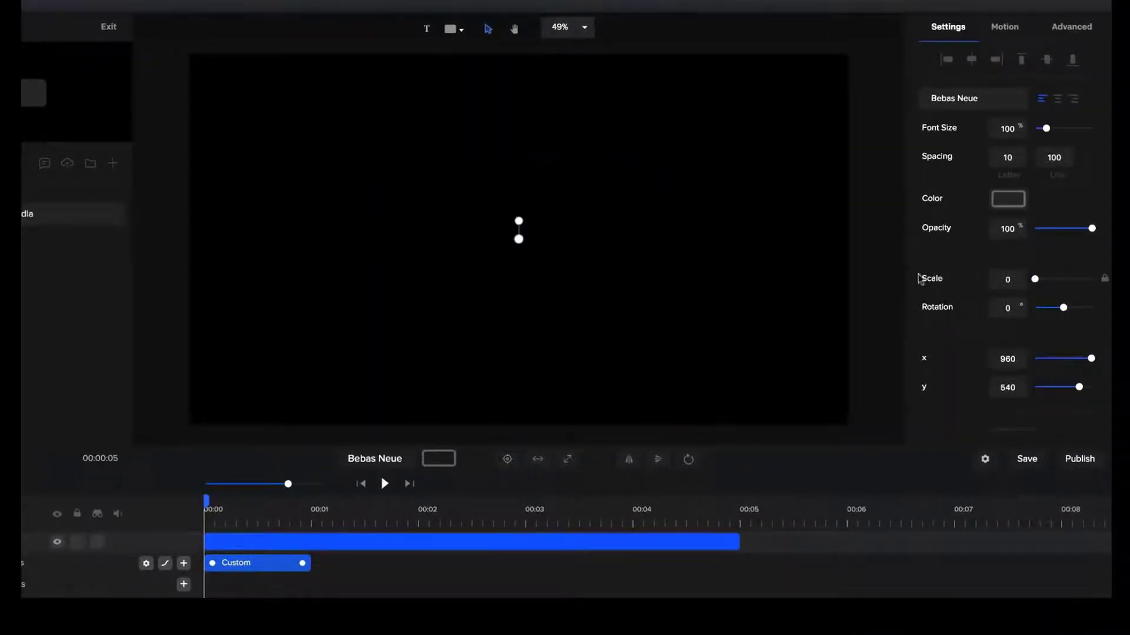
{"action": "left_click", "coordinate": [383, 535]}
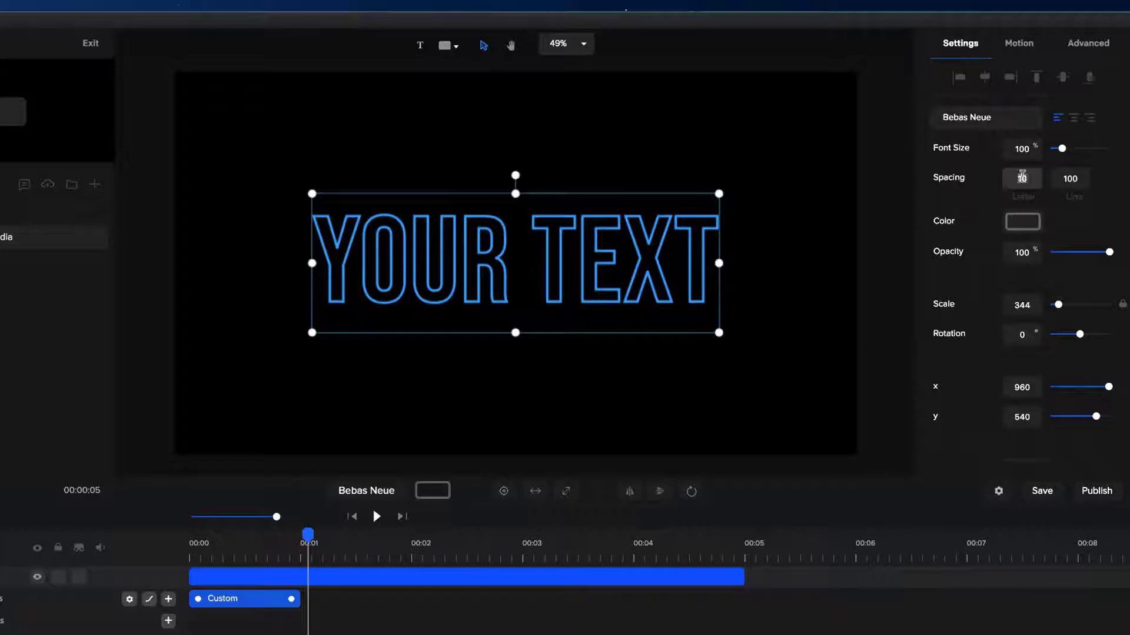
{"action": "left_click", "coordinate": [1034, 178]}
{"action": "type", "text": "200"}
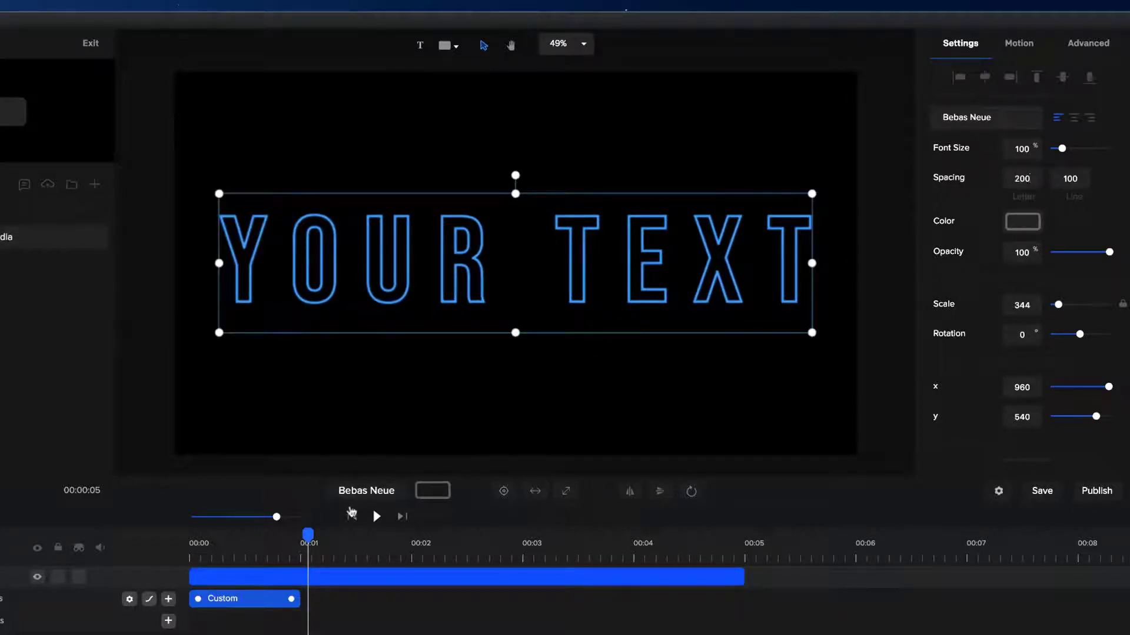
Play the scale and letter-spacing animation from the beginning to check it.
{"action": "left_click", "coordinate": [352, 517]}
{"action": "key", "text": "space"}
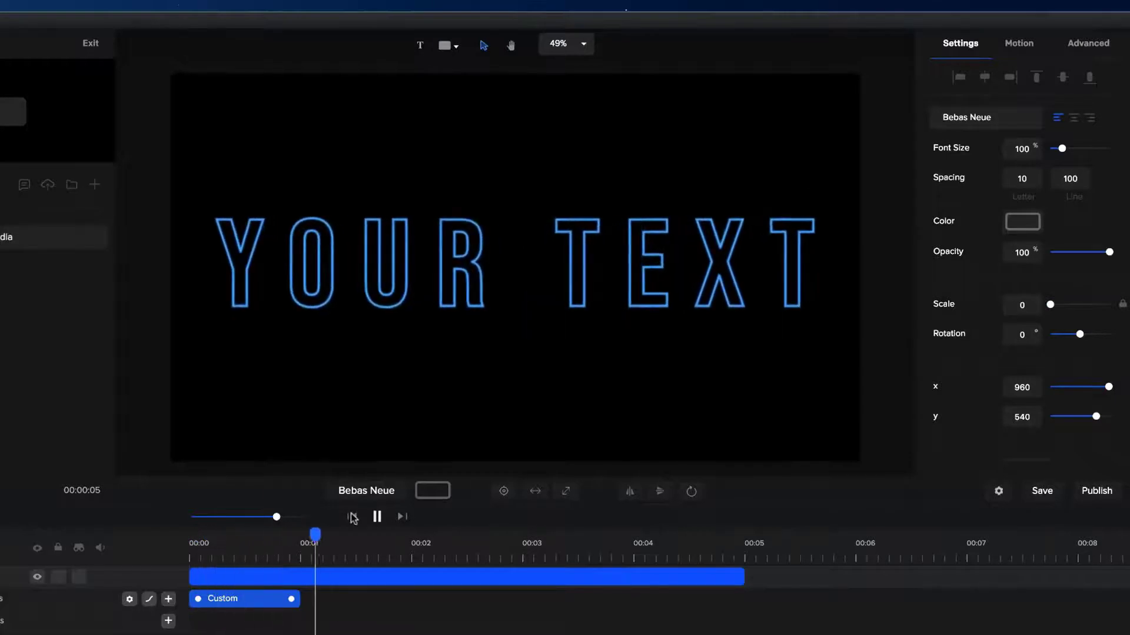
{"action": "left_click", "coordinate": [371, 516]}
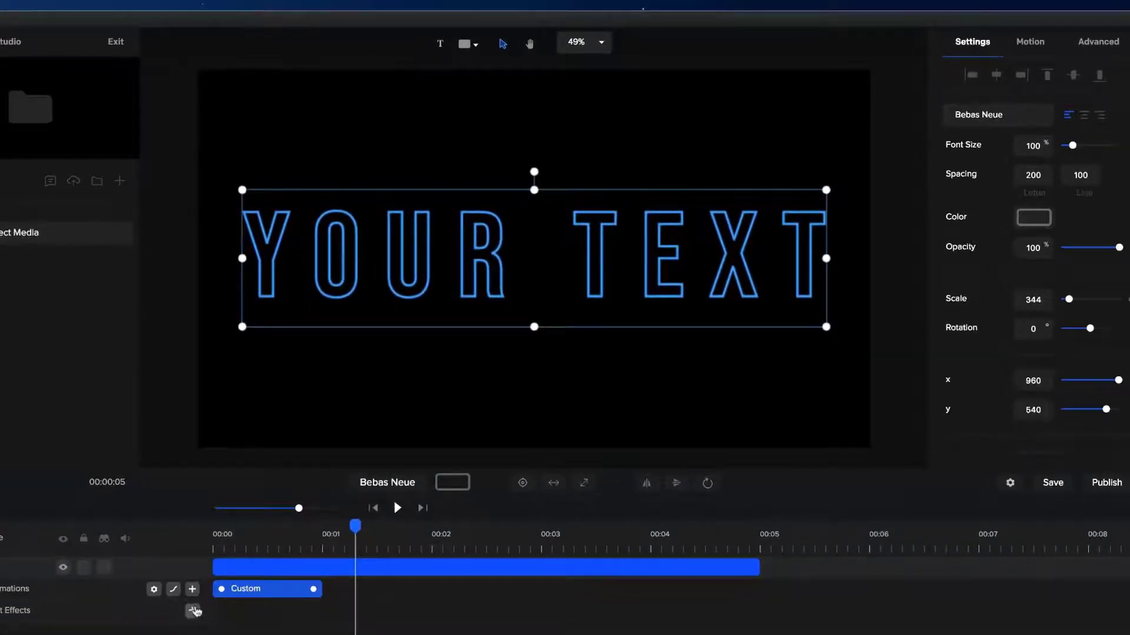
Add a second custom animation with Text Spacing directly after the first, ending at about two seconds with letter spacing 0.
{"action": "left_click", "coordinate": [193, 590]}
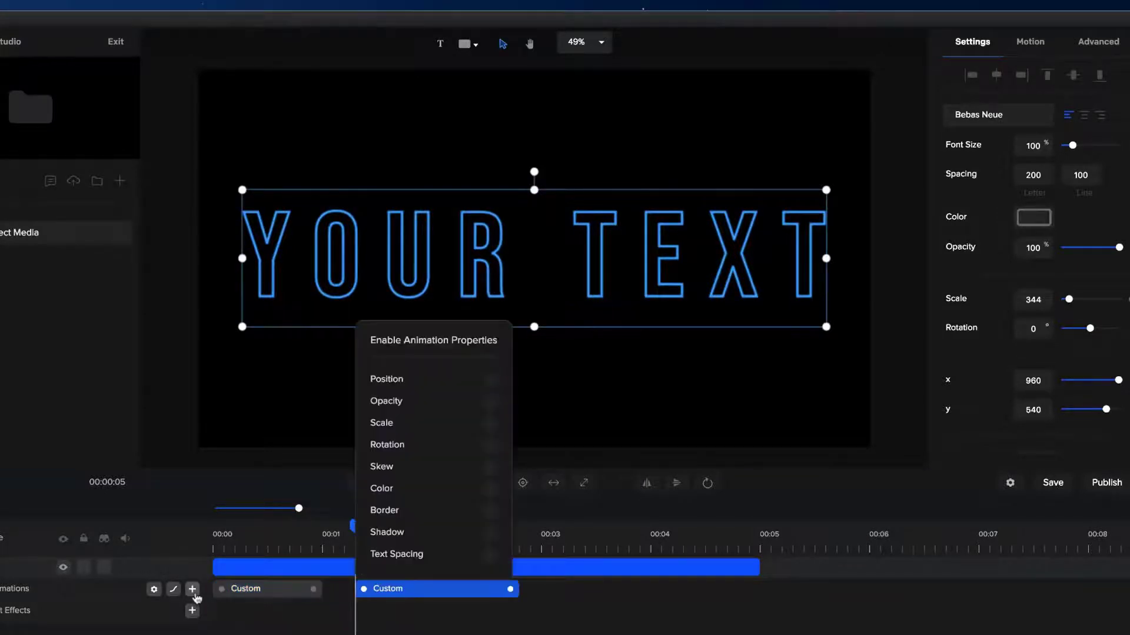
{"action": "left_click", "coordinate": [489, 559]}
{"action": "left_click_drag", "start_coordinate": [478, 594], "coordinate": [397, 595]}
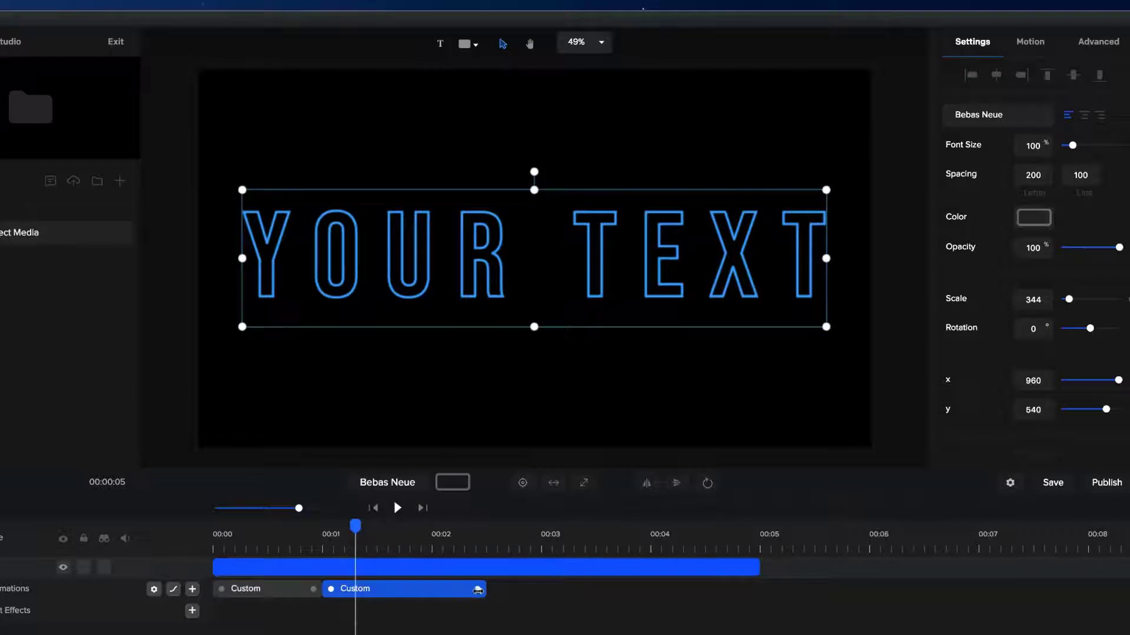
{"action": "left_click_drag", "start_coordinate": [478, 590], "coordinate": [425, 590]}
{"action": "left_click", "coordinate": [447, 533]}
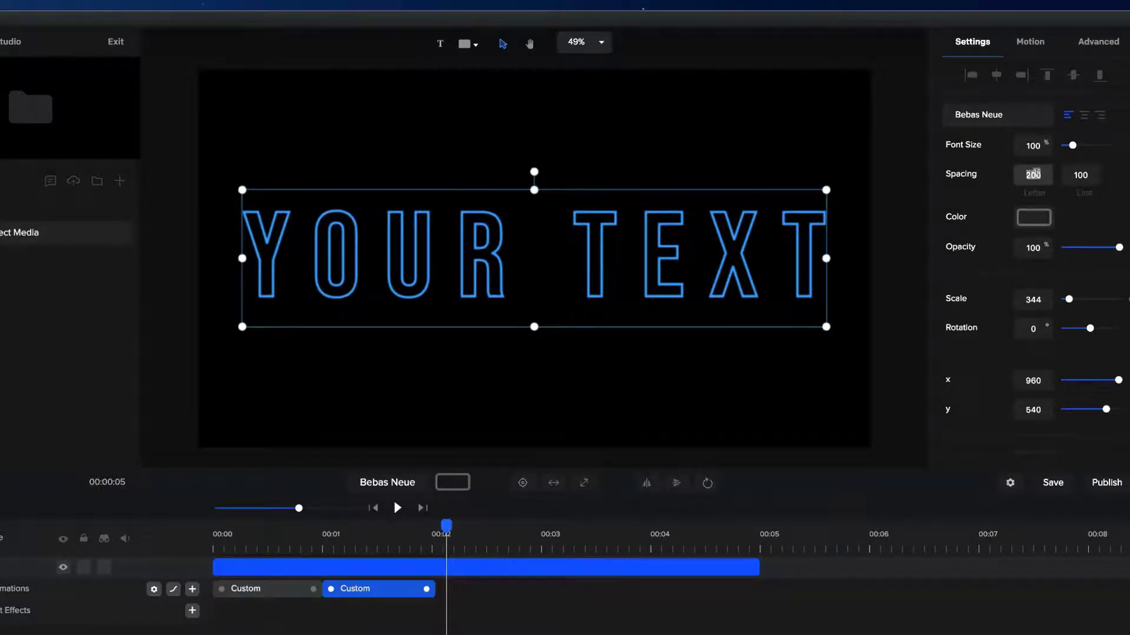
{"action": "type", "text": "10"}
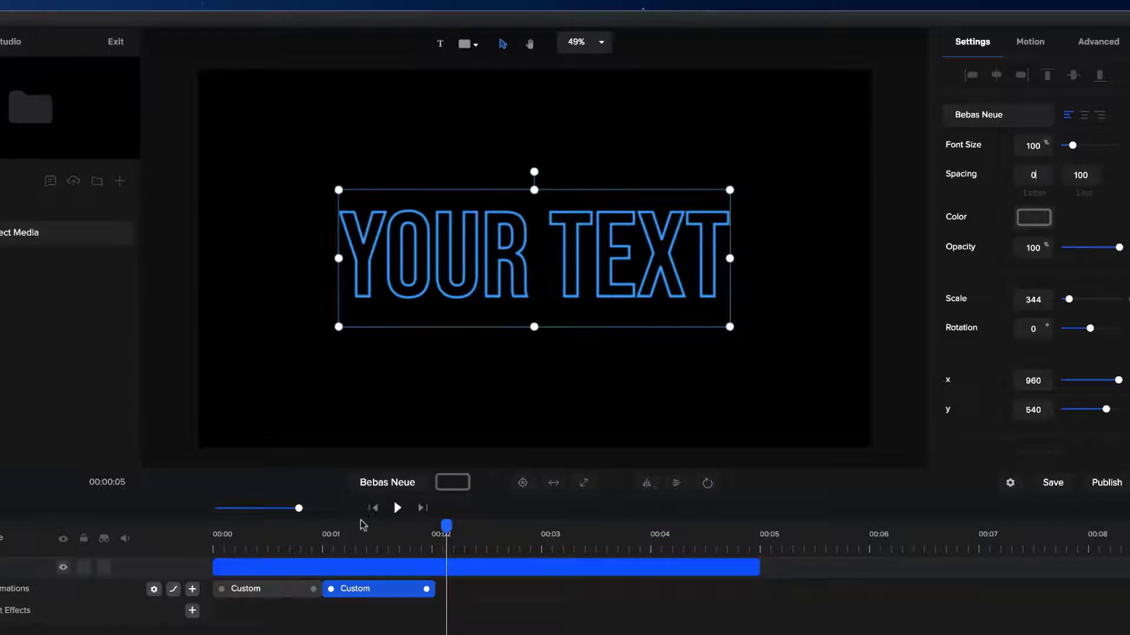
Preview both text animations in sequence from the start of the timeline.
{"action": "left_click", "coordinate": [374, 508]}
{"action": "key", "text": "space"}
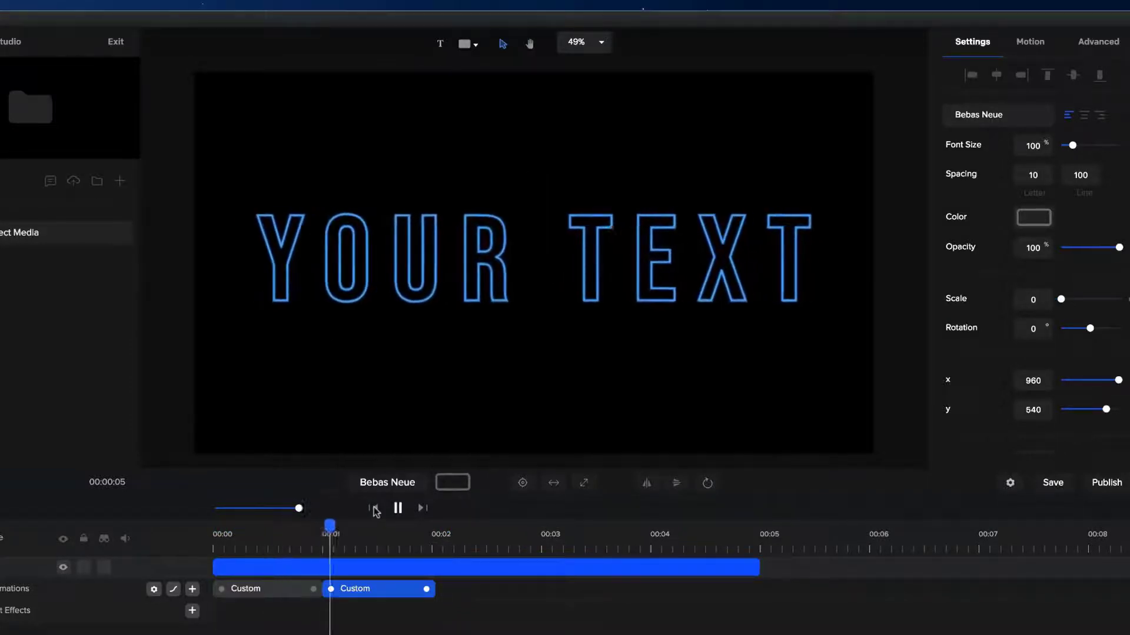
{"action": "left_click", "coordinate": [397, 508]}
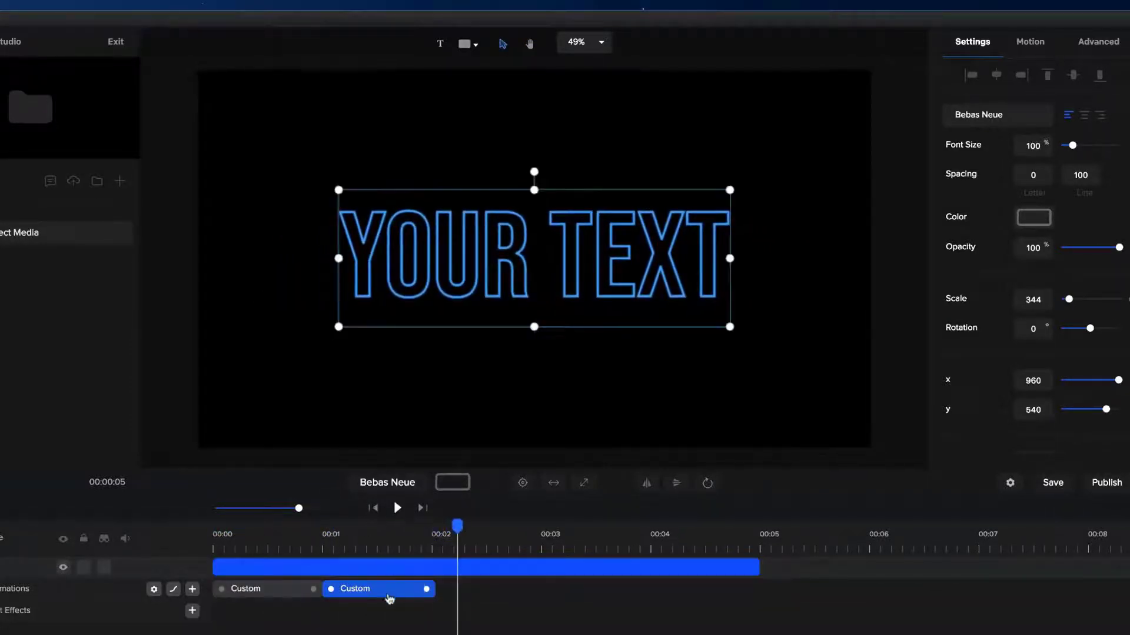
Apply Elastic Out easing to the second animation and extend it to end at about three seconds.
{"action": "right_click", "coordinate": [390, 594]}
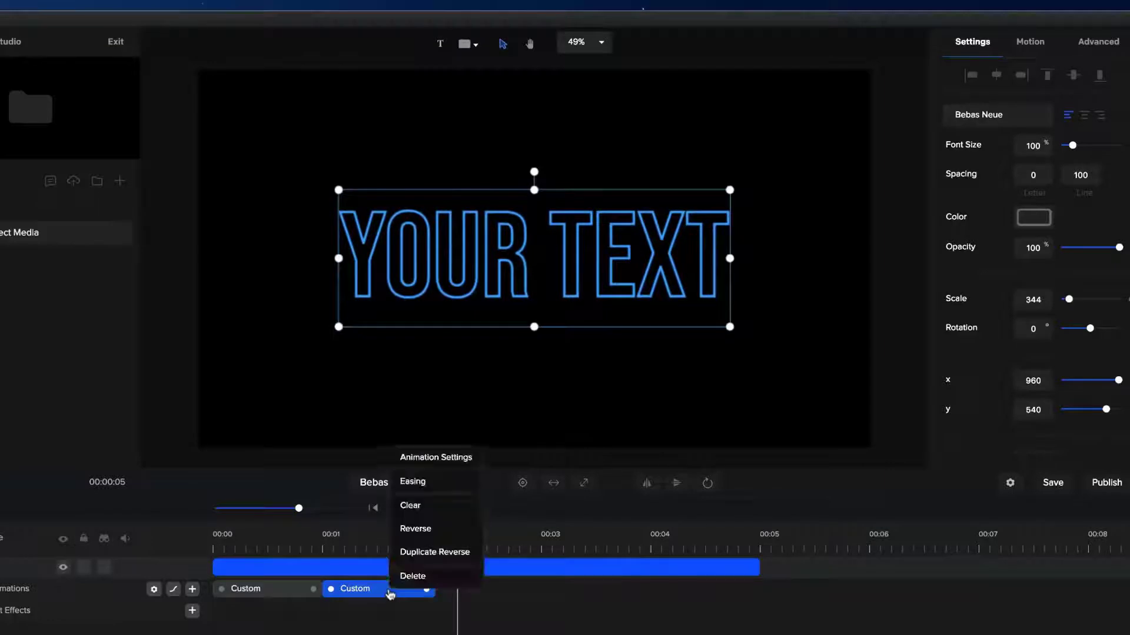
{"action": "left_click", "coordinate": [427, 487]}
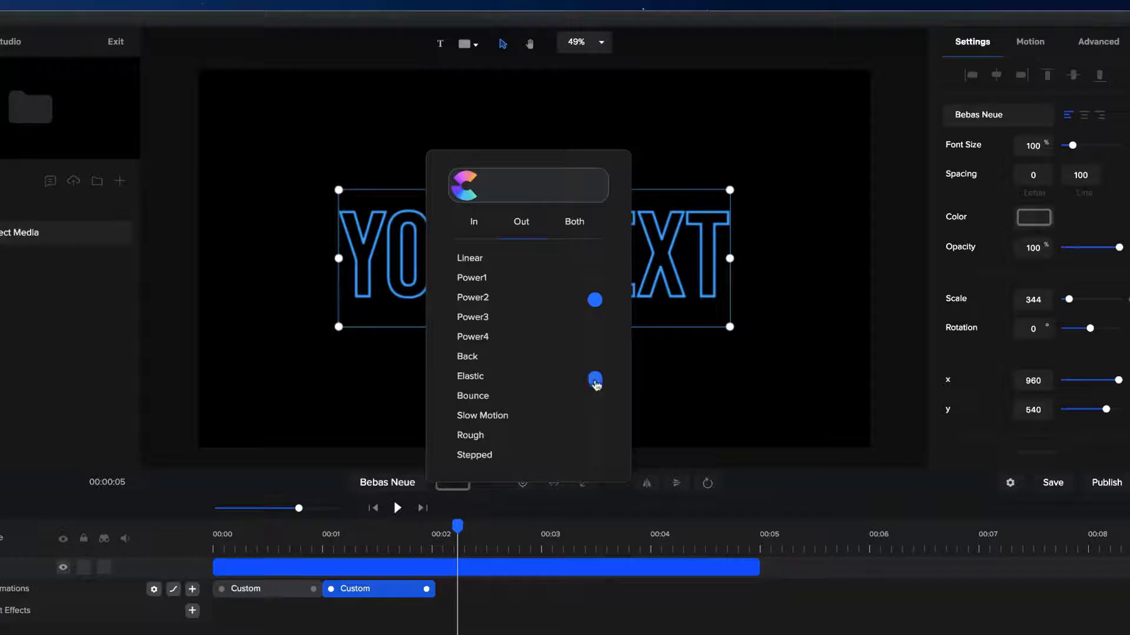
{"action": "left_click", "coordinate": [596, 381]}
{"action": "left_click_drag", "start_coordinate": [433, 590], "coordinate": [540, 589]}
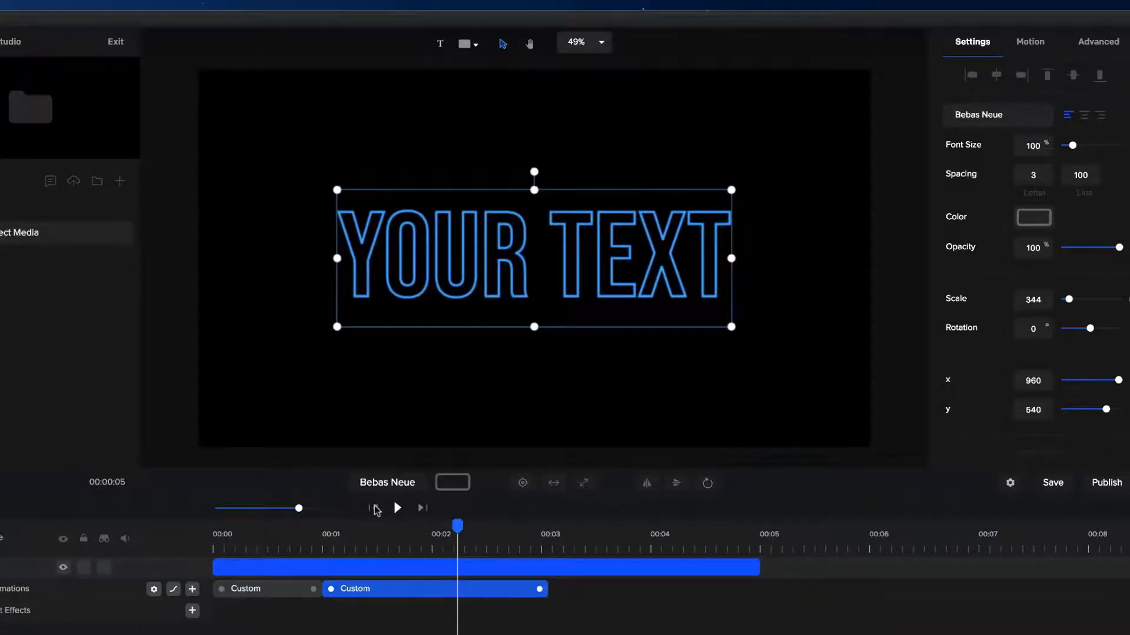
Play the project from the start to review the elastic letter-spacing effect.
{"action": "left_click", "coordinate": [373, 507]}
{"action": "key", "text": "space"}
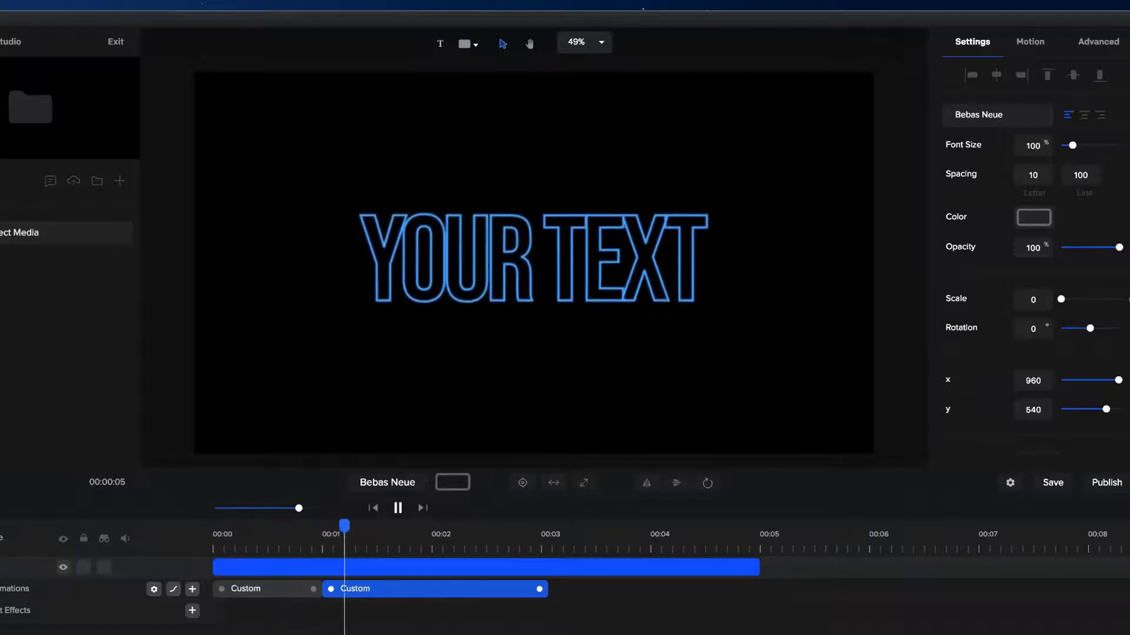
{"action": "left_click", "coordinate": [529, 43]}
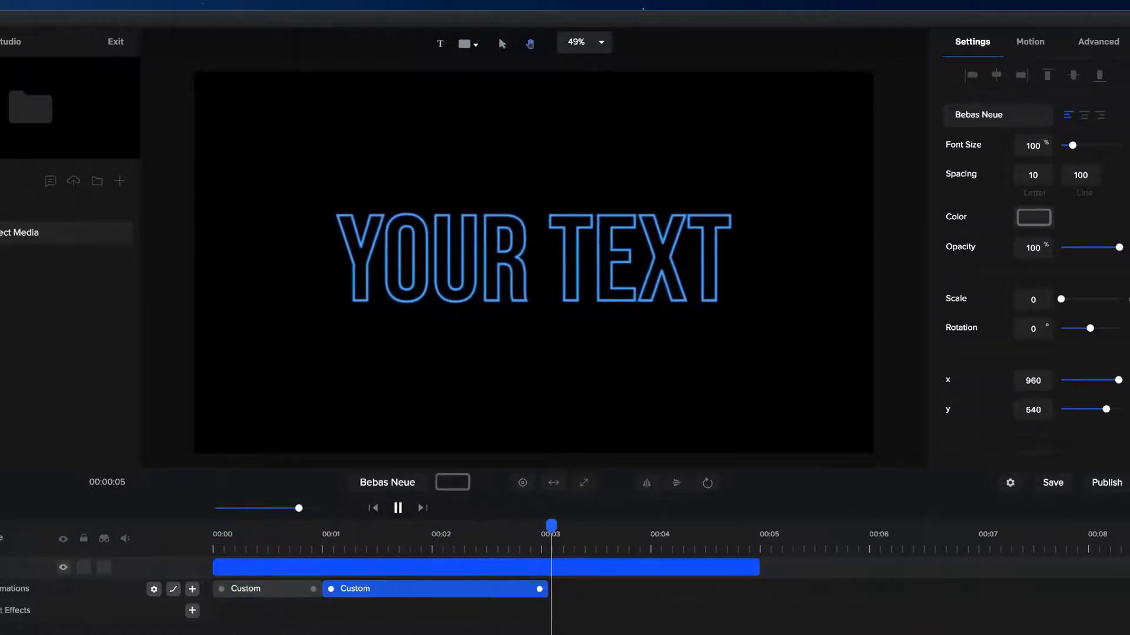
{"action": "left_click", "coordinate": [502, 44]}
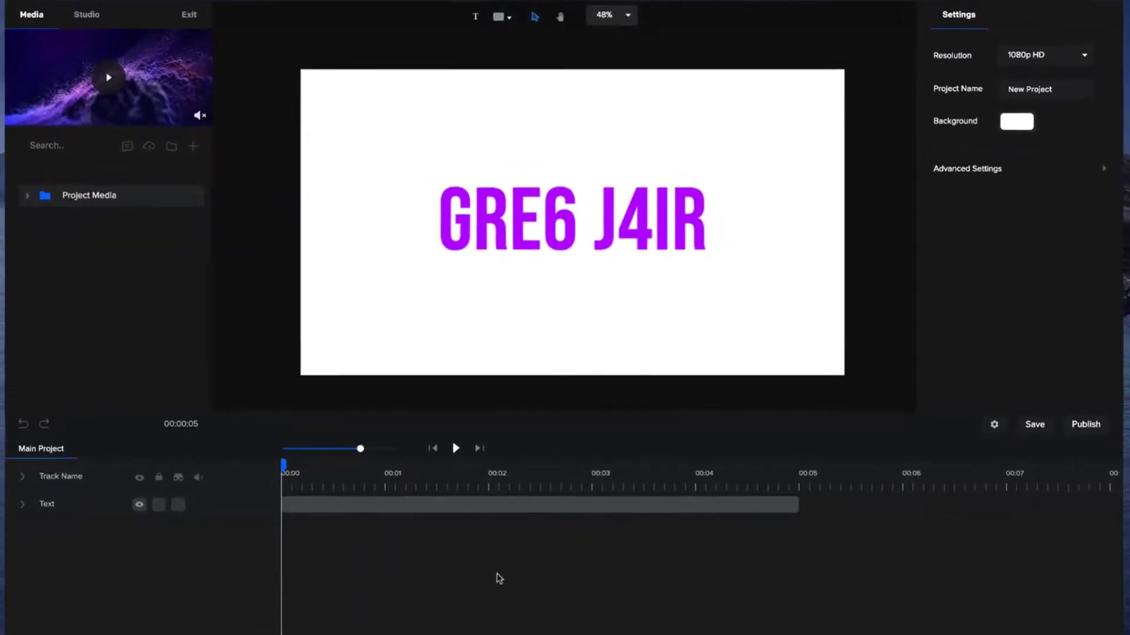
Play the finished colour-changing random-character text example, and return the playhead to the start.
{"action": "key", "text": "space"}
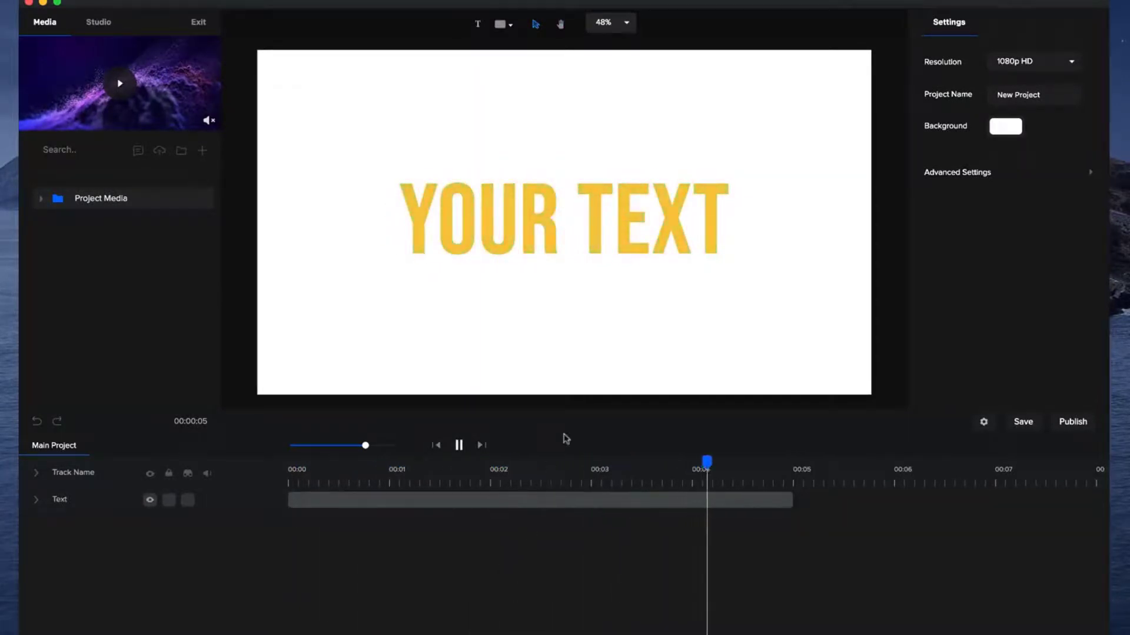
{"action": "key", "text": "space"}
{"action": "left_click_drag", "start_coordinate": [752, 466], "coordinate": [274, 488]}
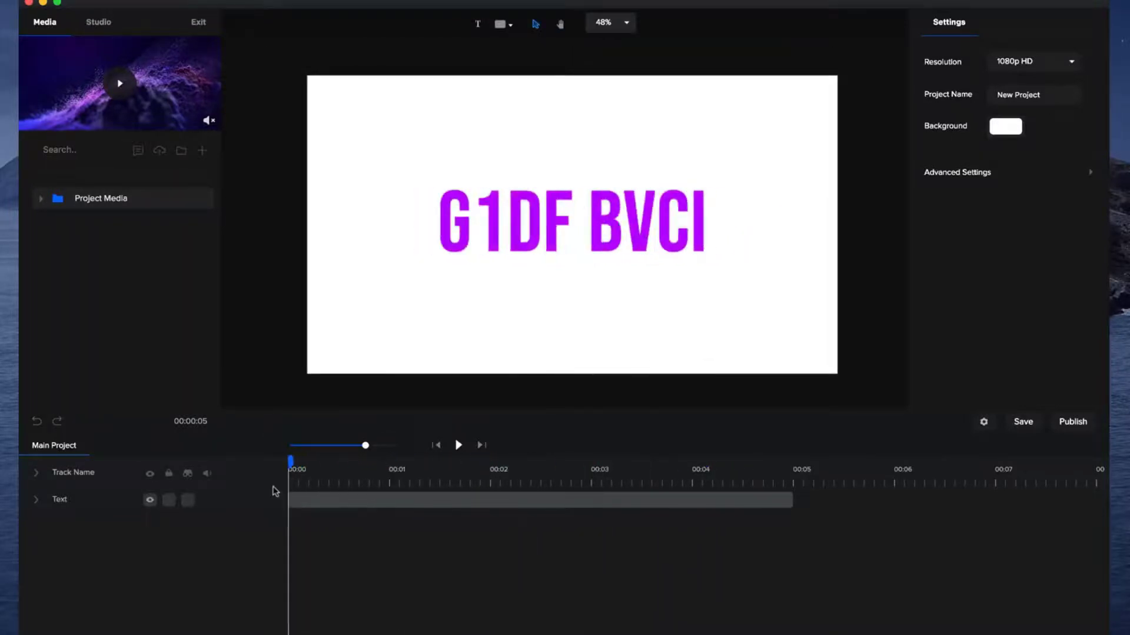
Delete the existing random-character text clip from the timeline.
{"action": "left_click", "coordinate": [320, 495]}
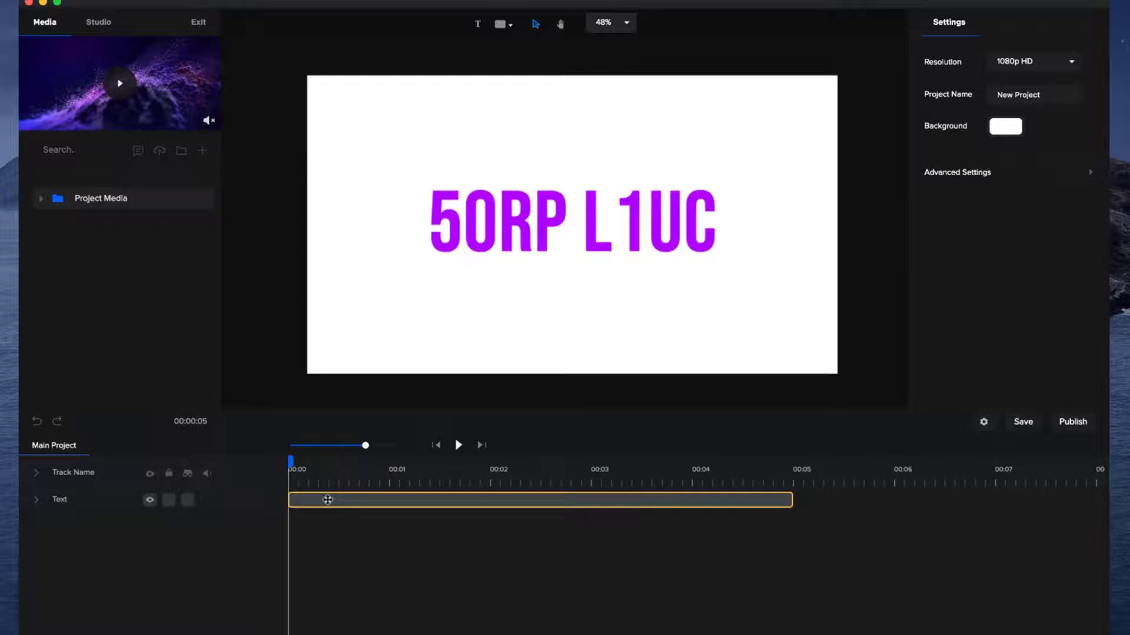
{"action": "left_click", "coordinate": [328, 499]}
{"action": "key", "text": "Delete"}
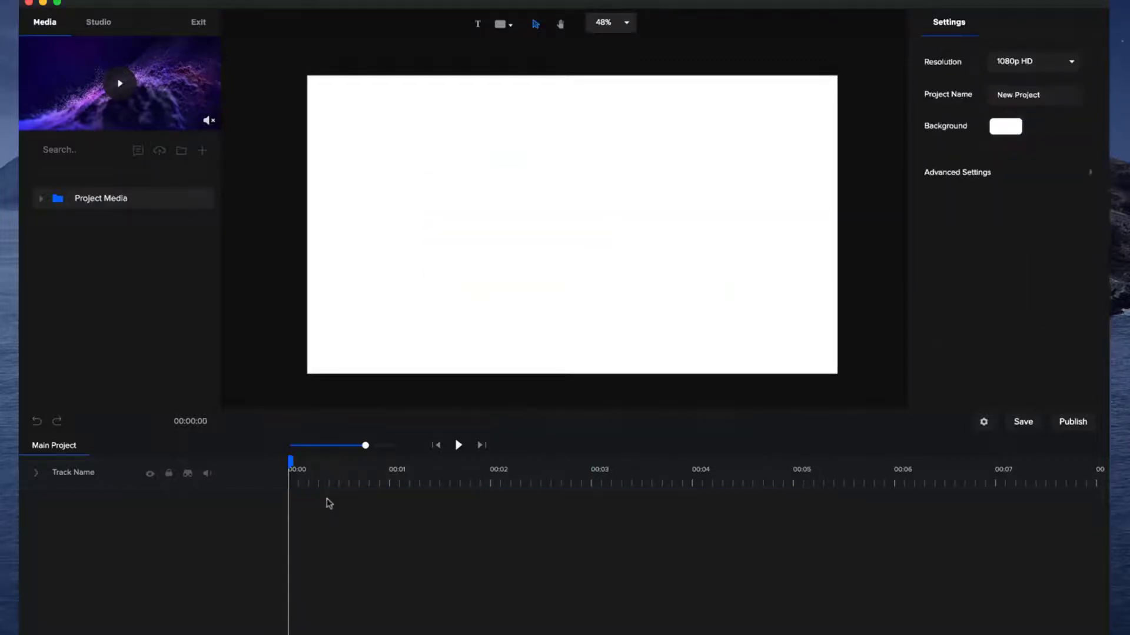
Add a new text object enlarged to a scale of about 322 and centre it on the canvas.
{"action": "left_click", "coordinate": [478, 25]}
{"action": "left_click_drag", "start_coordinate": [569, 264], "coordinate": [361, 328]}
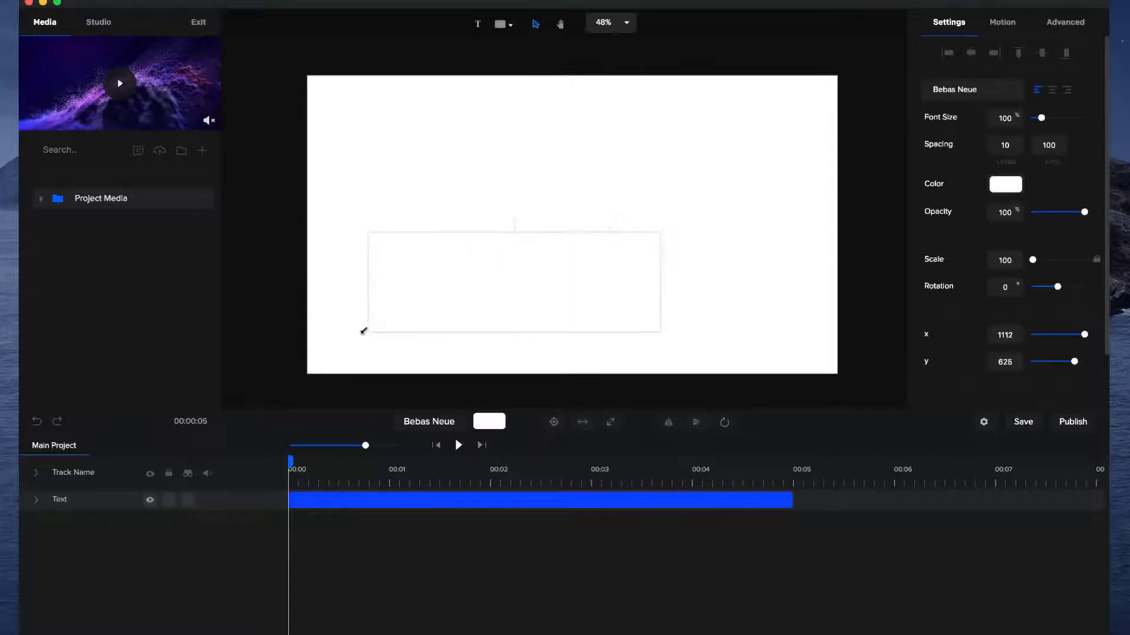
{"action": "left_click", "coordinate": [554, 422]}
Set the new text's fill colour to blue #3447FF.
{"action": "left_click", "coordinate": [498, 419]}
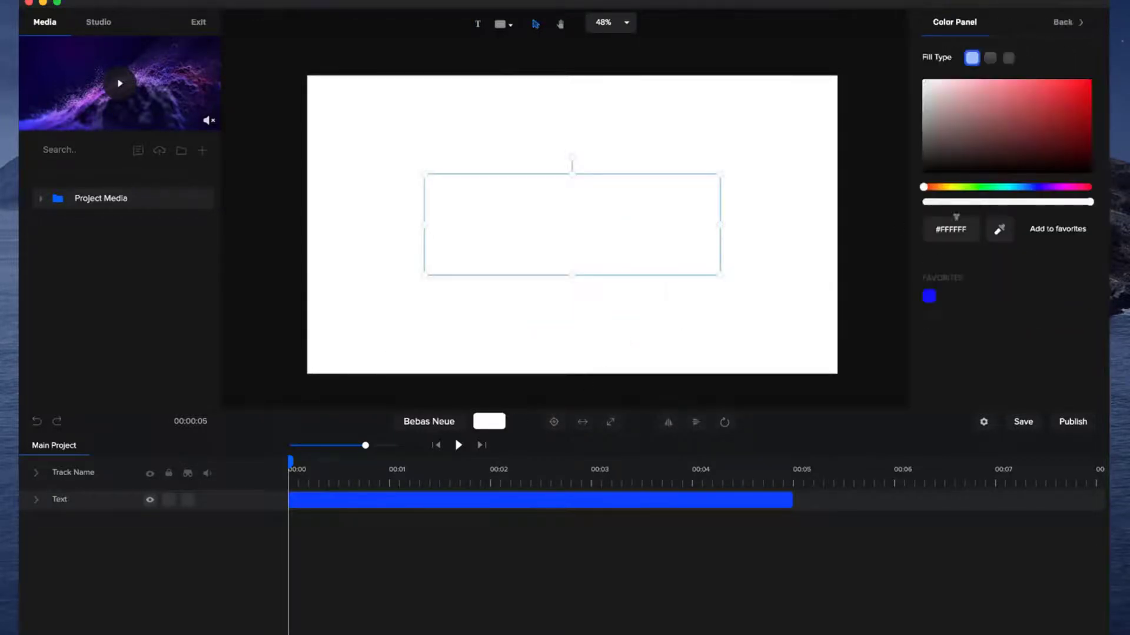
{"action": "left_click", "coordinate": [1031, 189]}
{"action": "left_click", "coordinate": [1058, 81]}
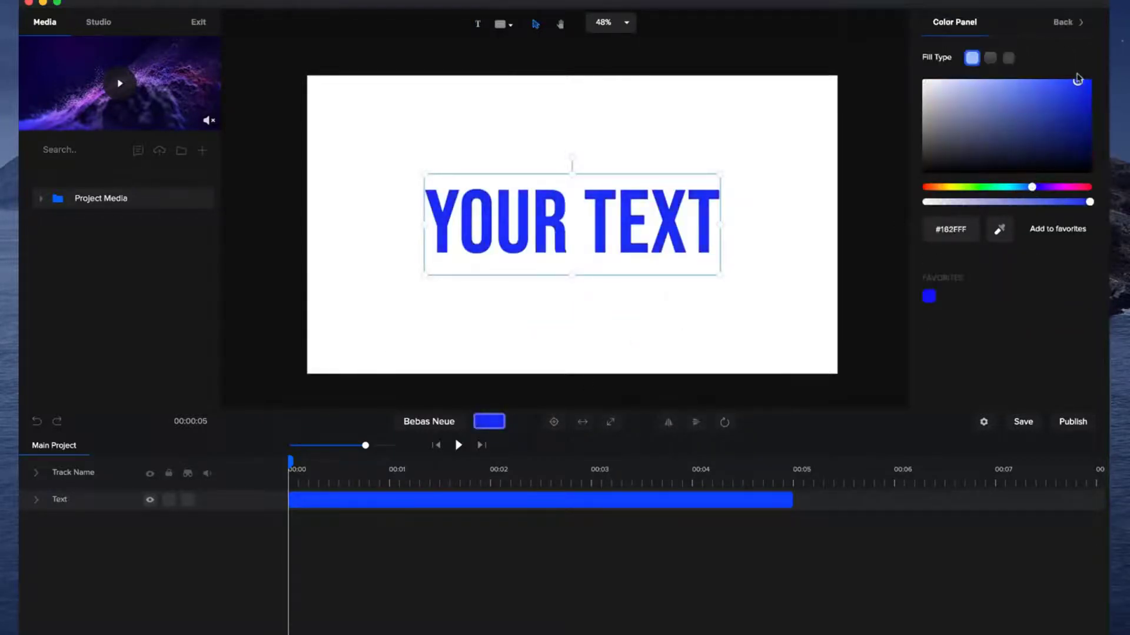
{"action": "left_click", "coordinate": [794, 171]}
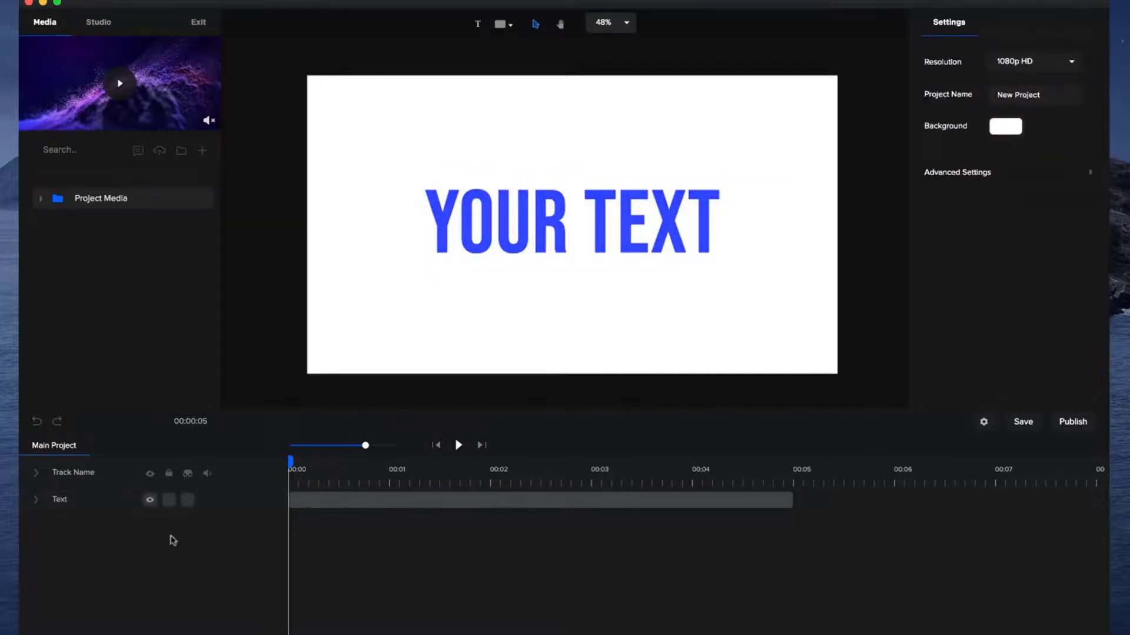
Add a custom animation to the text track with only the Color property enabled.
{"action": "left_click", "coordinate": [37, 502]}
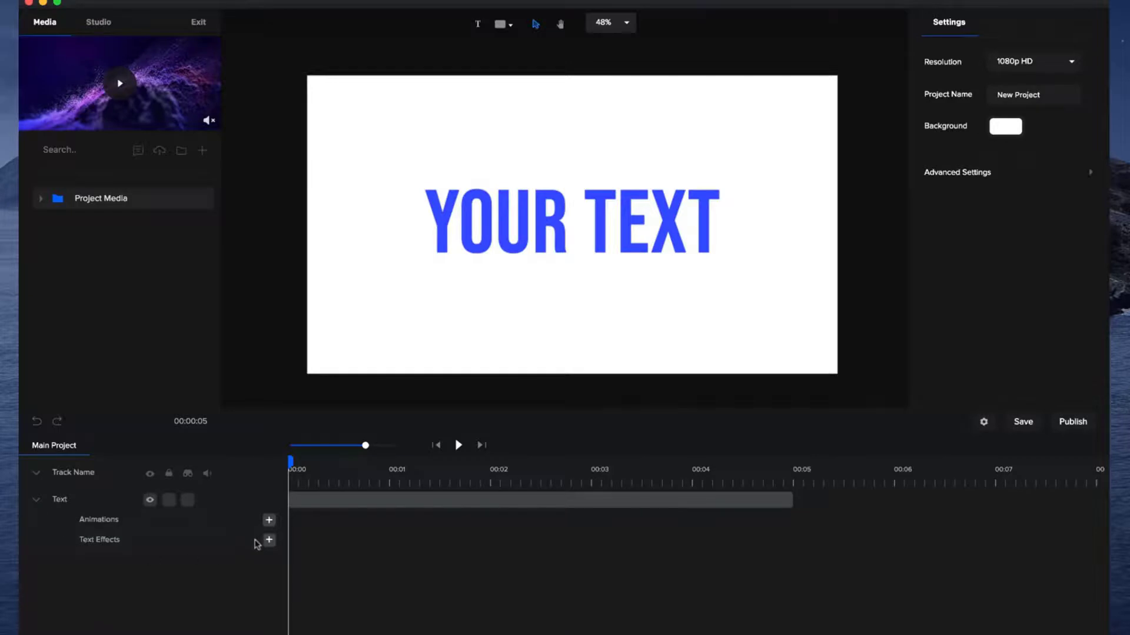
{"action": "left_click", "coordinate": [269, 521]}
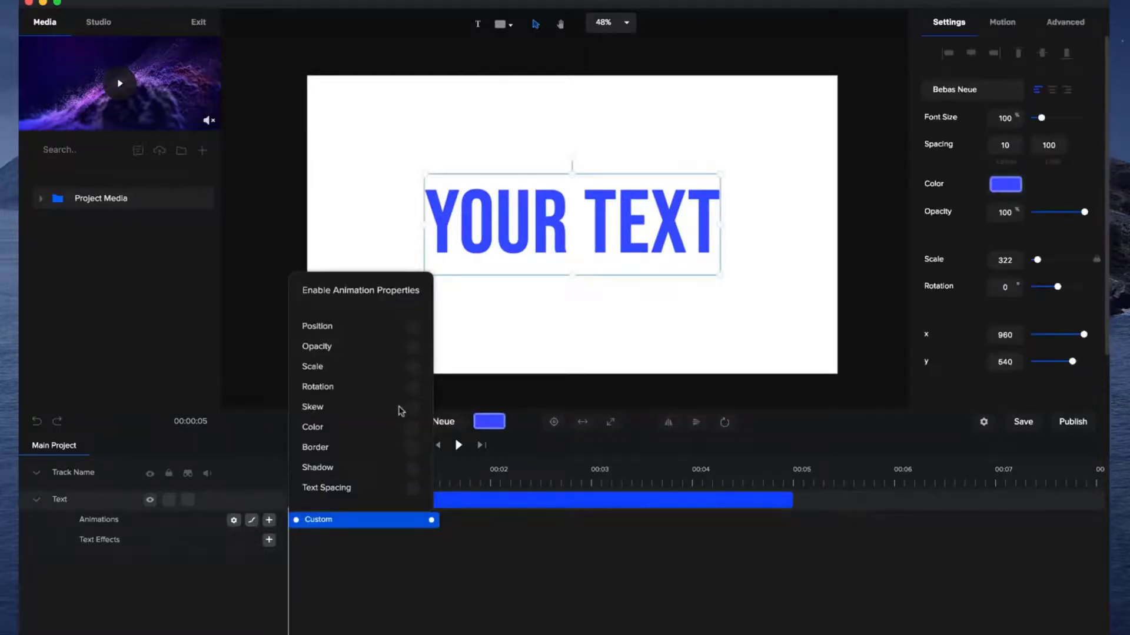
{"action": "left_click", "coordinate": [409, 429]}
{"action": "left_click", "coordinate": [354, 558]}
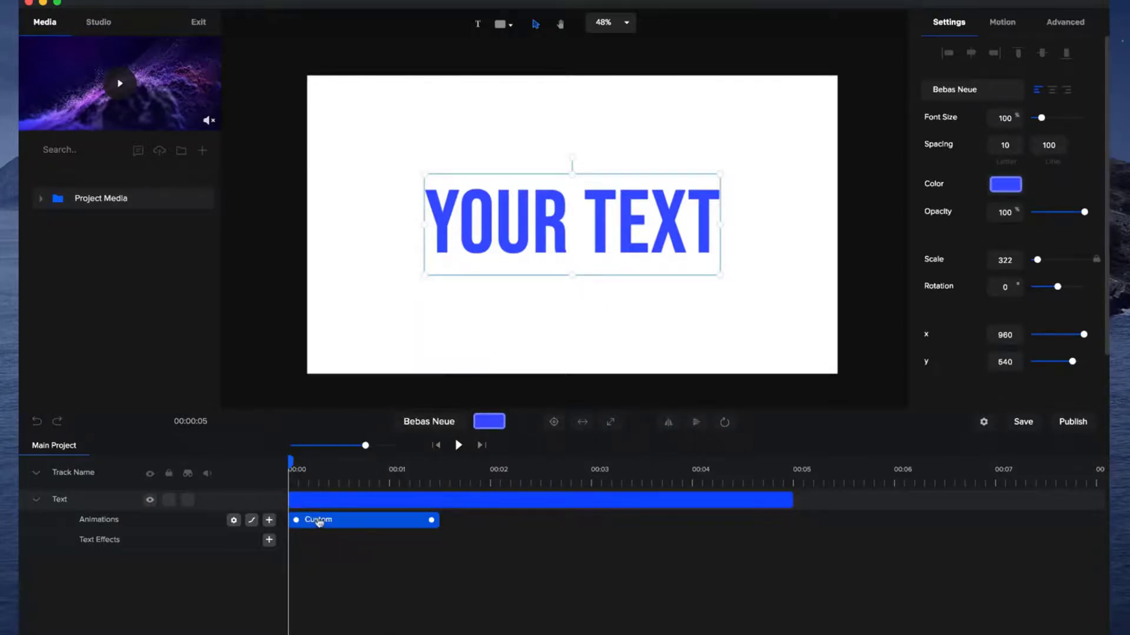
{"action": "left_click", "coordinate": [233, 520]}
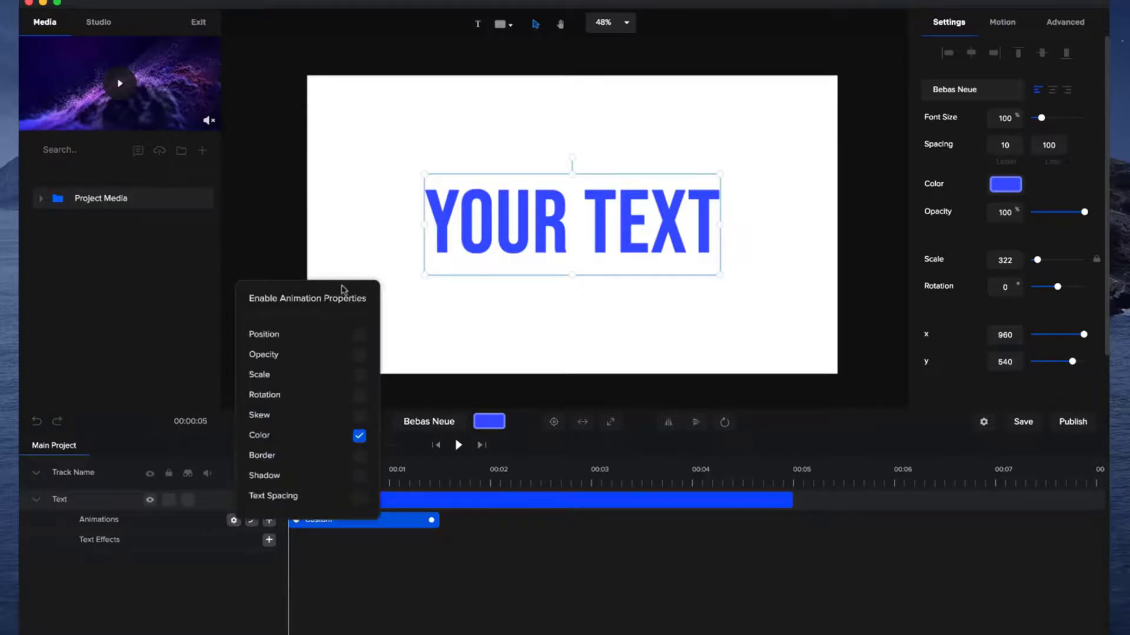
{"action": "left_click", "coordinate": [359, 375]}
{"action": "left_click", "coordinate": [359, 374]}
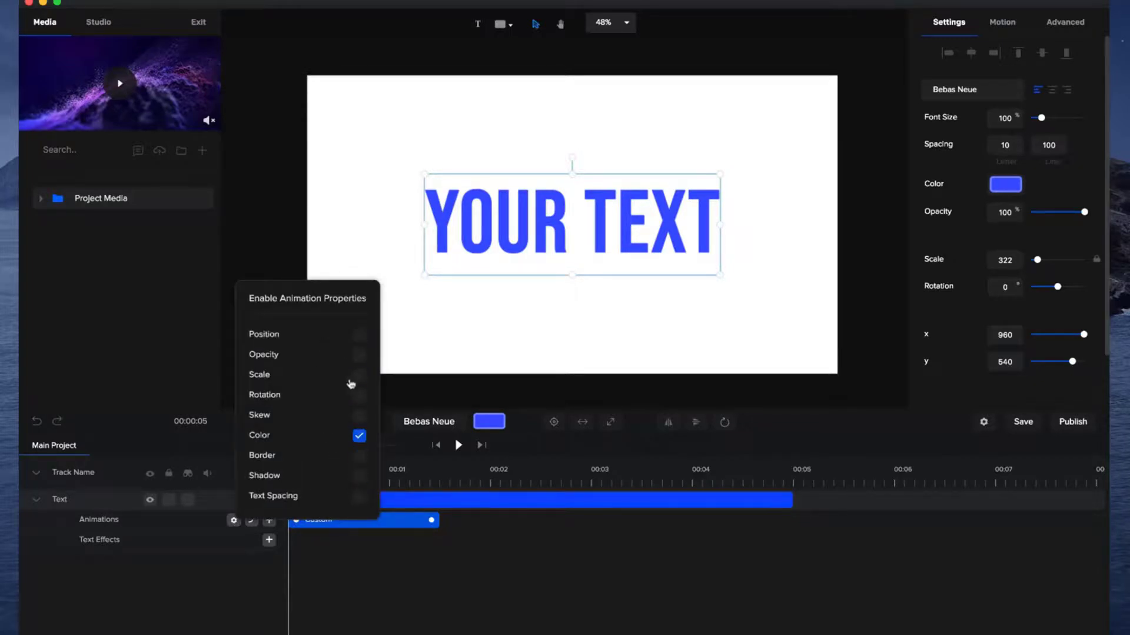
{"action": "left_click", "coordinate": [382, 567]}
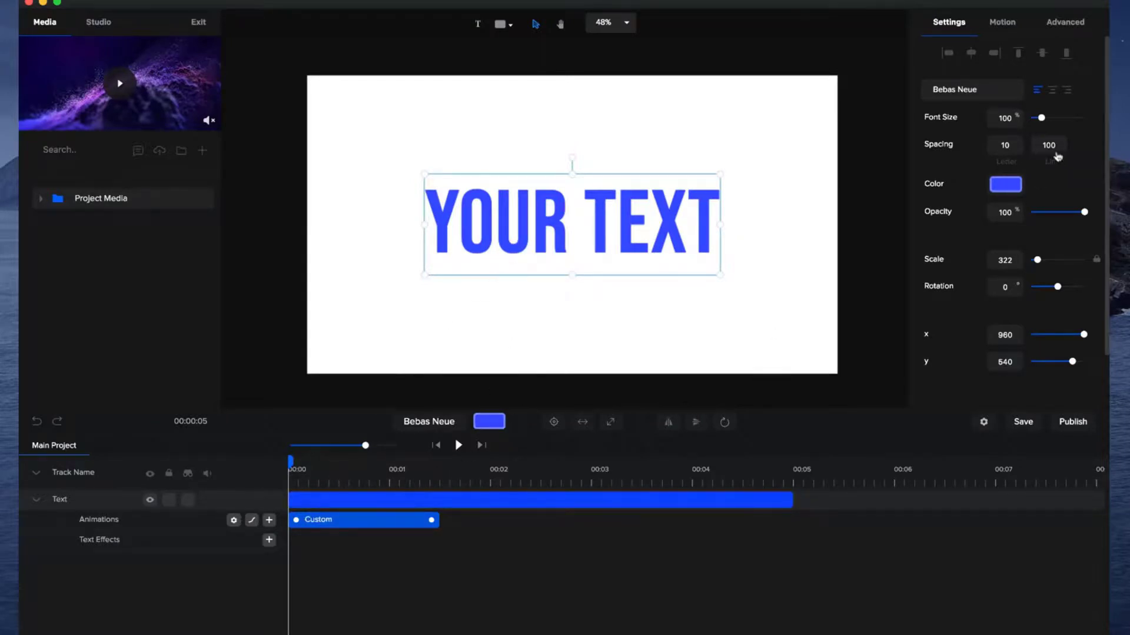
Set the text colour to orange #FF8C34 with the playhead just past the end of the first custom animation.
{"action": "left_click", "coordinate": [452, 475]}
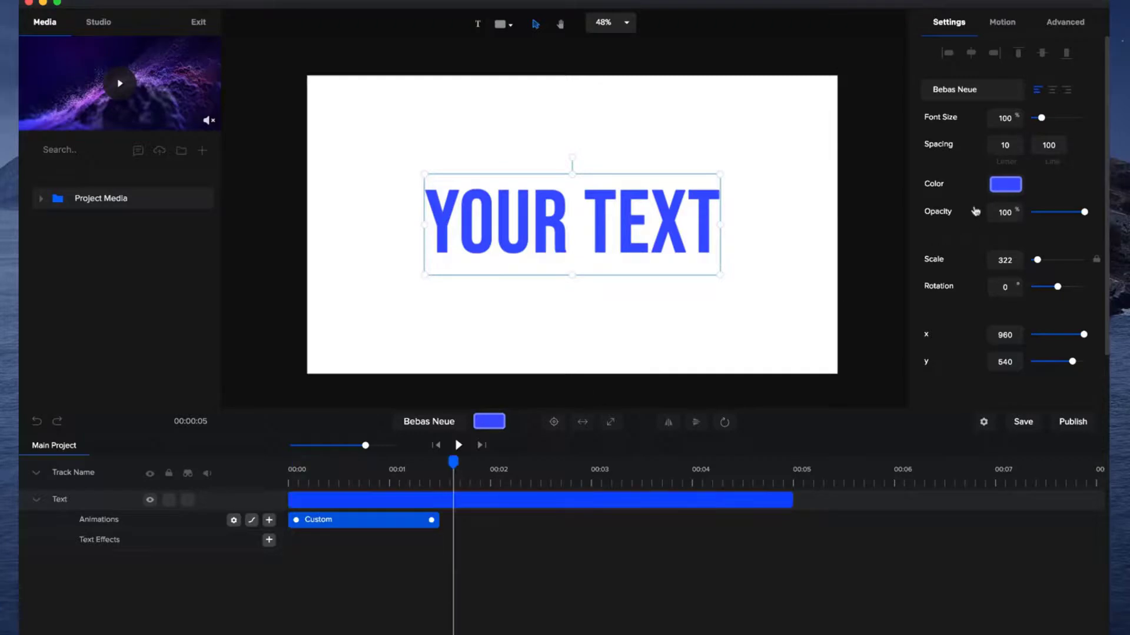
{"action": "left_click", "coordinate": [1008, 186]}
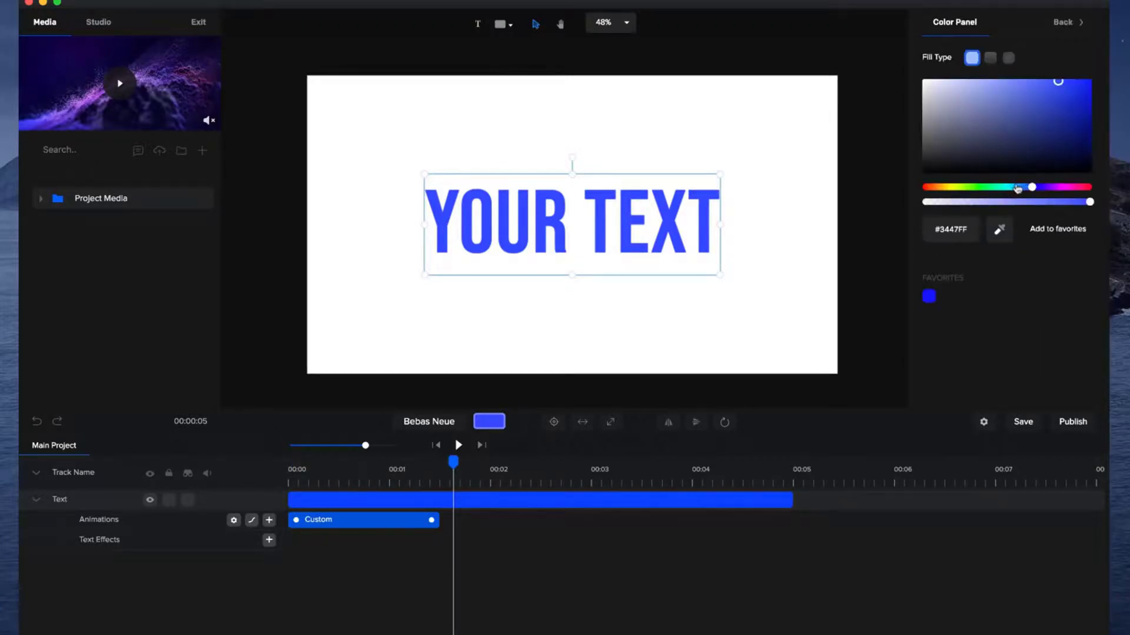
{"action": "left_click_drag", "start_coordinate": [1018, 188], "coordinate": [936, 189]}
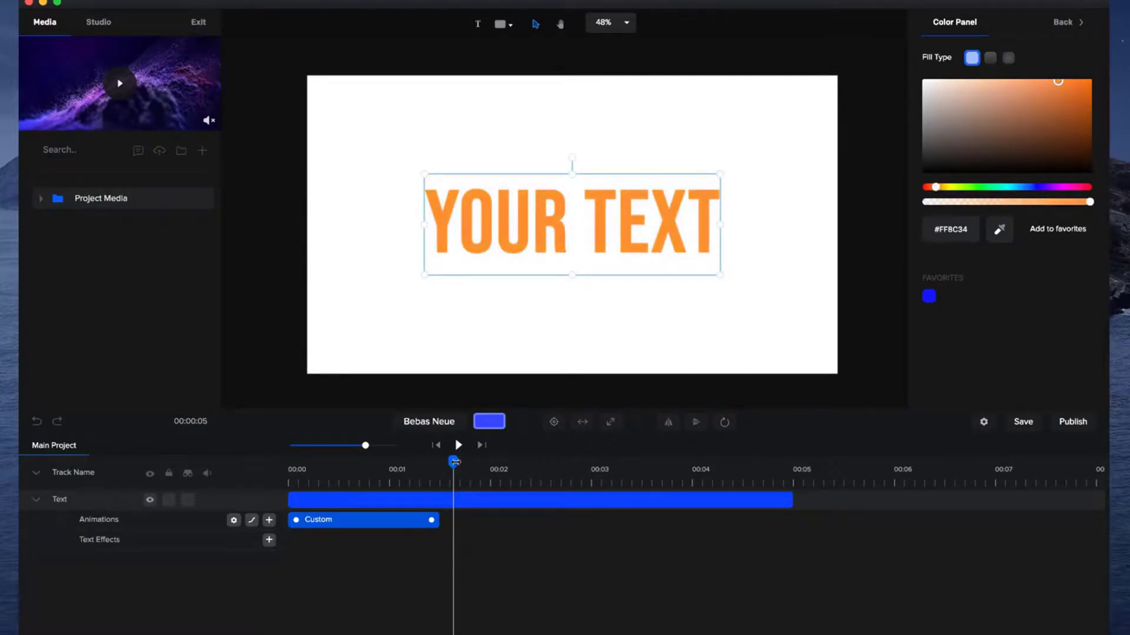
Scrub through the first custom animation from the start to check the blue-to-orange colour change.
{"action": "left_click_drag", "start_coordinate": [454, 462], "coordinate": [244, 494]}
{"action": "left_click", "coordinate": [340, 497]}
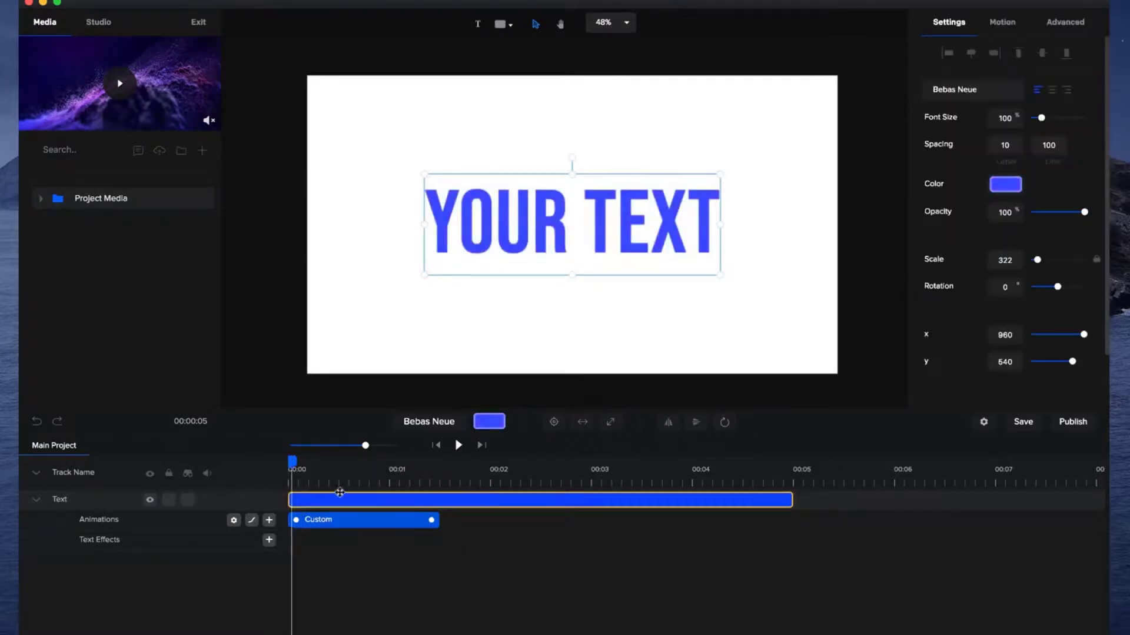
{"action": "left_click_drag", "start_coordinate": [426, 480], "coordinate": [445, 482]}
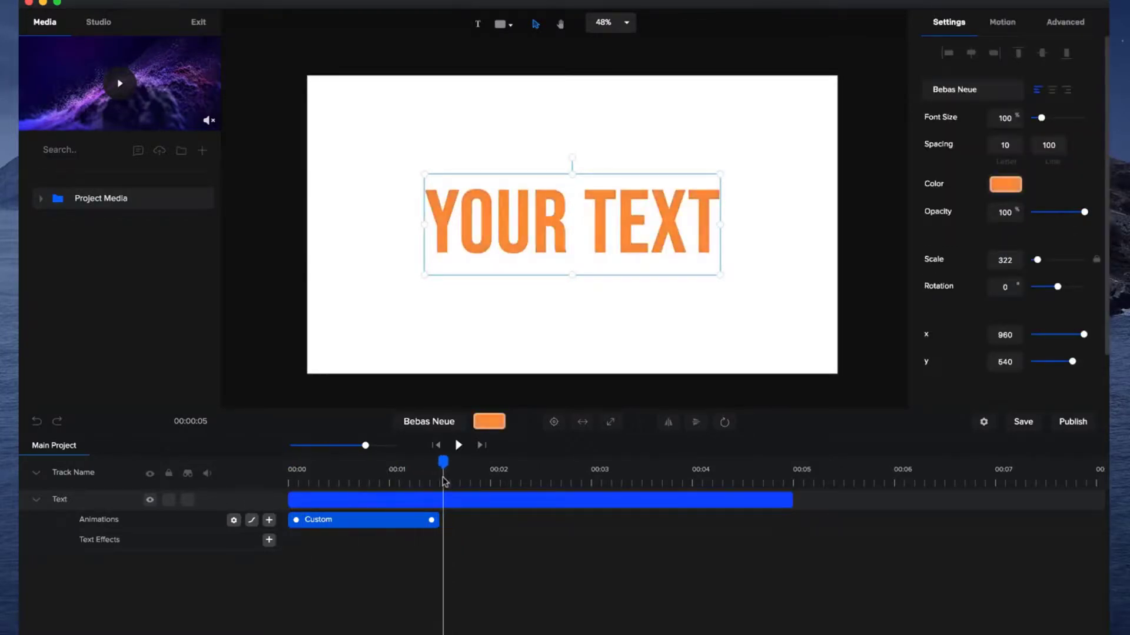
Duplicate and reverse the first animation, and set the text colour at the end of the copy to pink #FF34C2.
{"action": "right_click", "coordinate": [410, 525]}
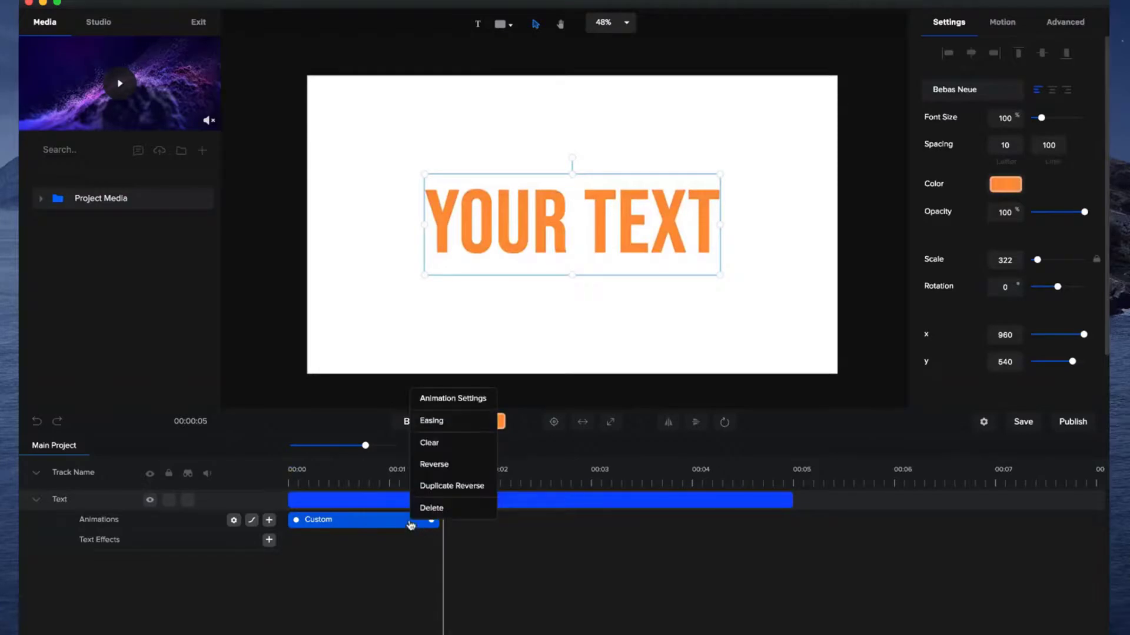
{"action": "left_click", "coordinate": [458, 488]}
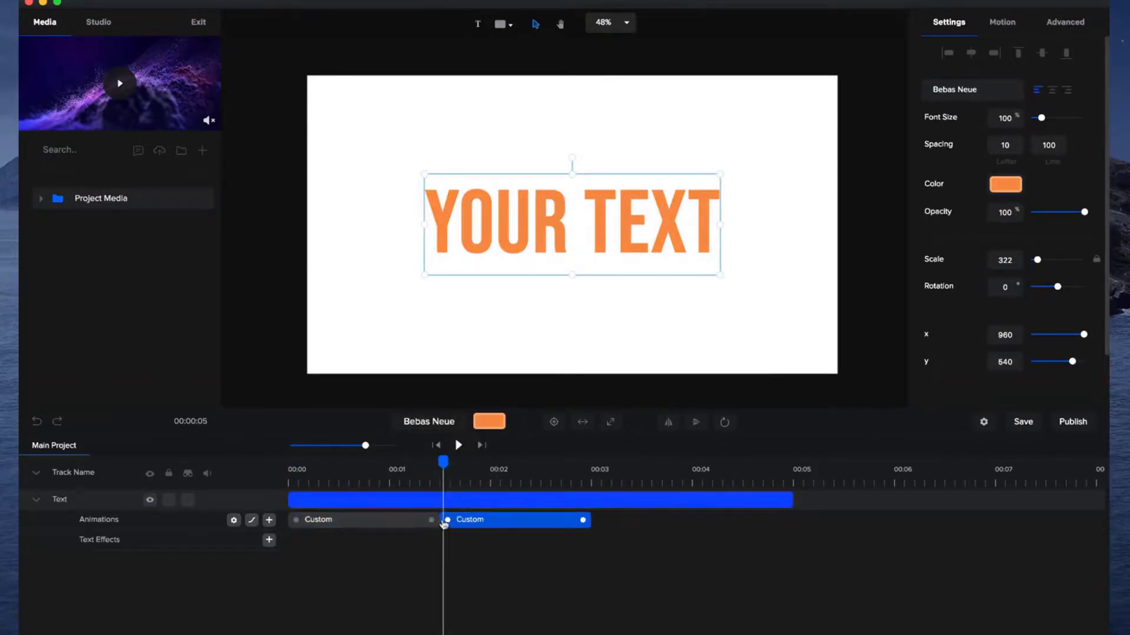
{"action": "left_click_drag", "start_coordinate": [582, 463], "coordinate": [604, 462]}
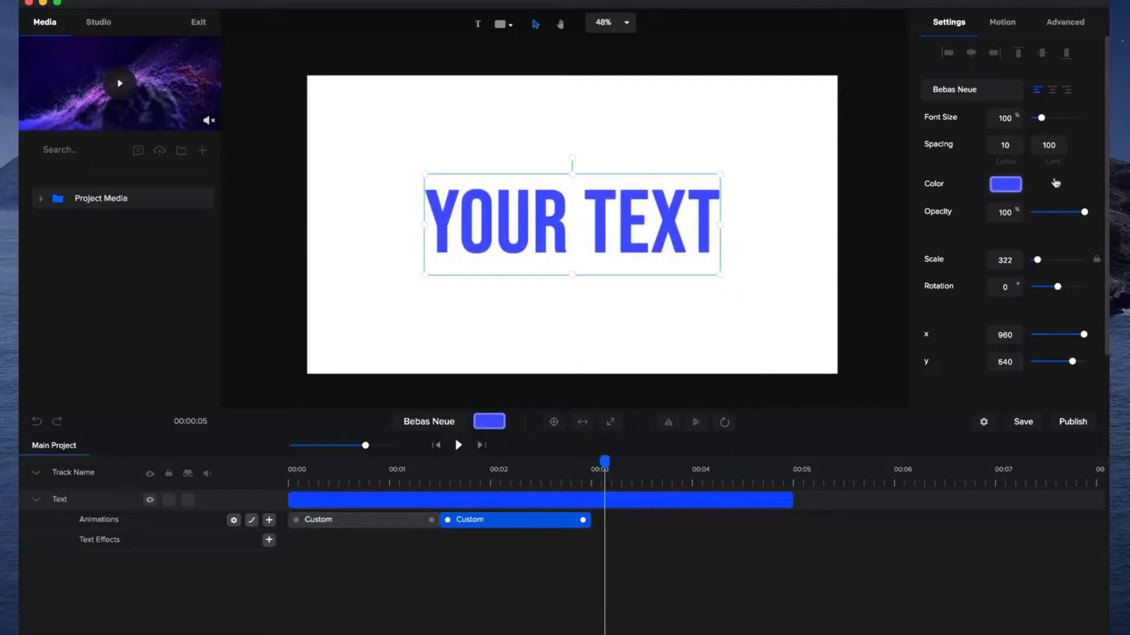
{"action": "left_click", "coordinate": [1010, 185]}
{"action": "left_click_drag", "start_coordinate": [1014, 187], "coordinate": [972, 186]}
{"action": "left_click", "coordinate": [1072, 187]}
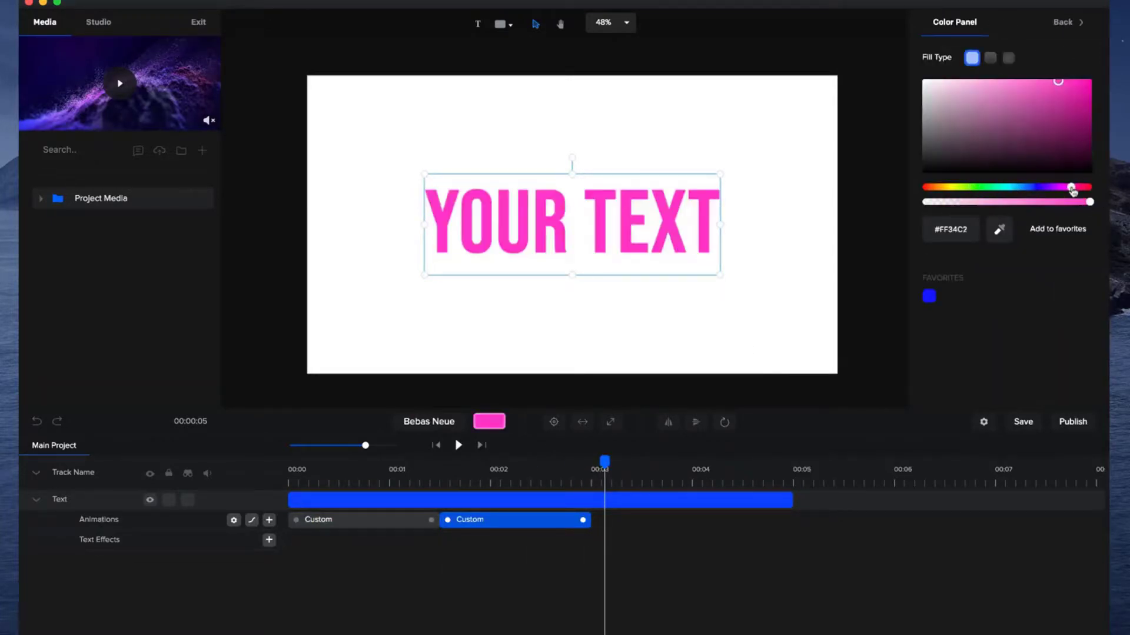
Duplicate and reverse the second animation, and set the text colour at the end of the third to #FF3487.
{"action": "right_click", "coordinate": [575, 528]}
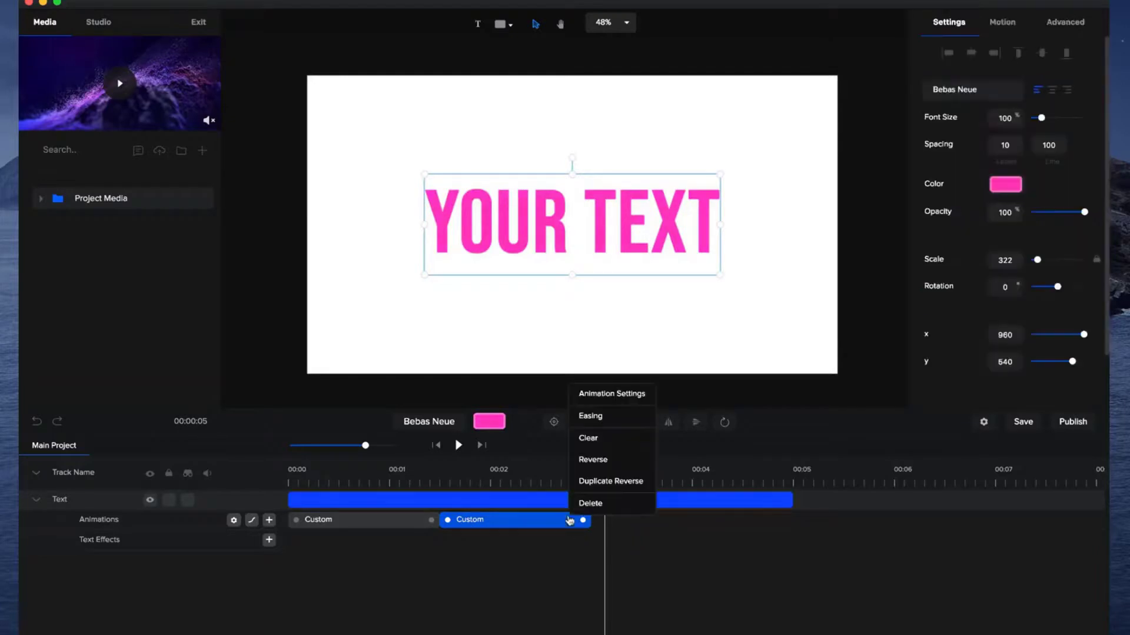
{"action": "left_click", "coordinate": [625, 481]}
{"action": "left_click", "coordinate": [757, 462]}
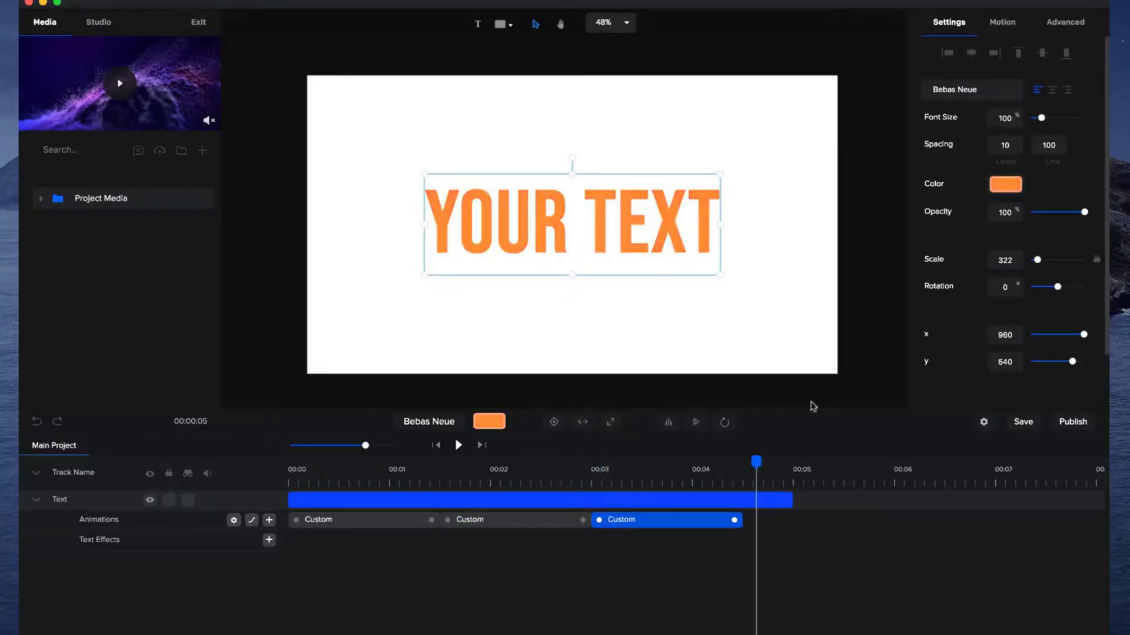
{"action": "left_click", "coordinate": [1005, 184]}
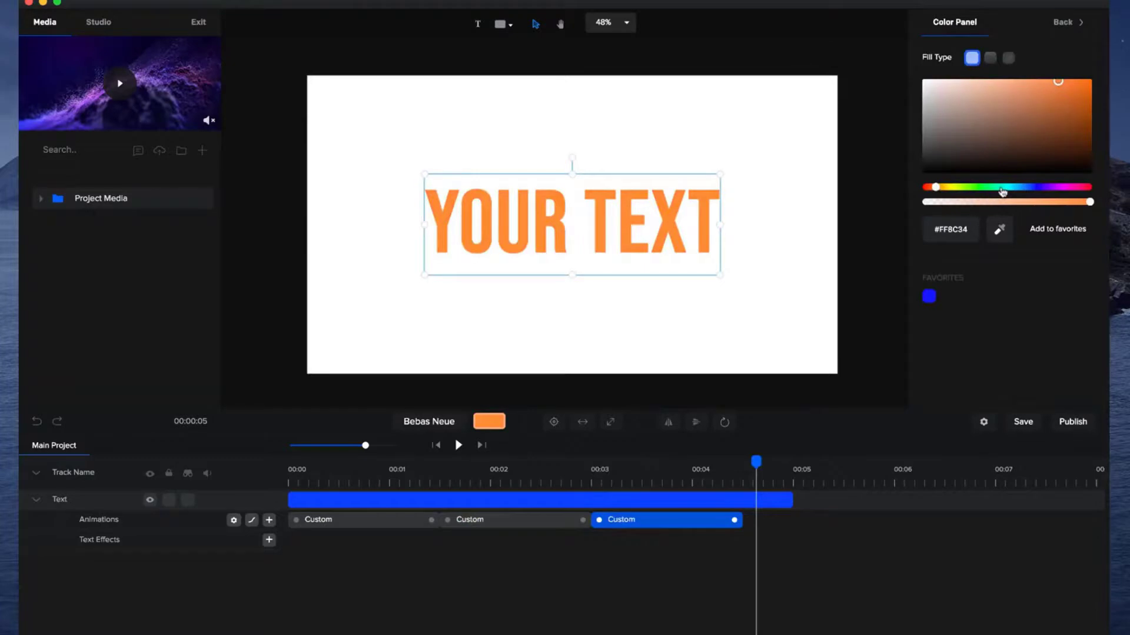
{"action": "left_click_drag", "start_coordinate": [1002, 187], "coordinate": [1078, 187]}
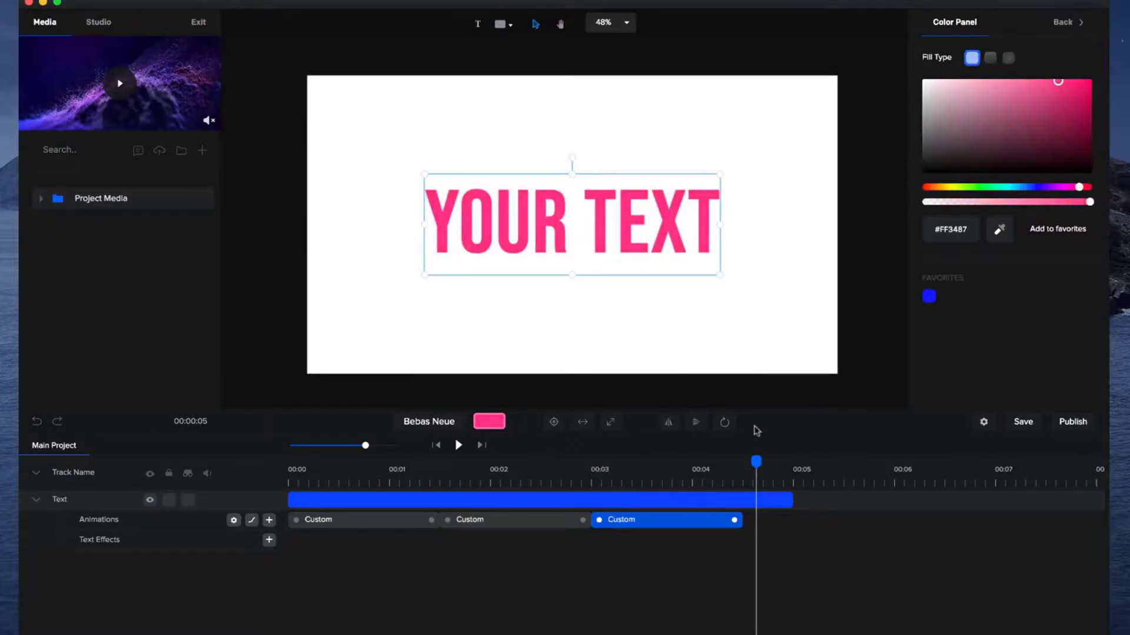
Add a Random Characters text effect at the start of the text track and extend it to about three seconds.
{"action": "left_click", "coordinate": [288, 465]}
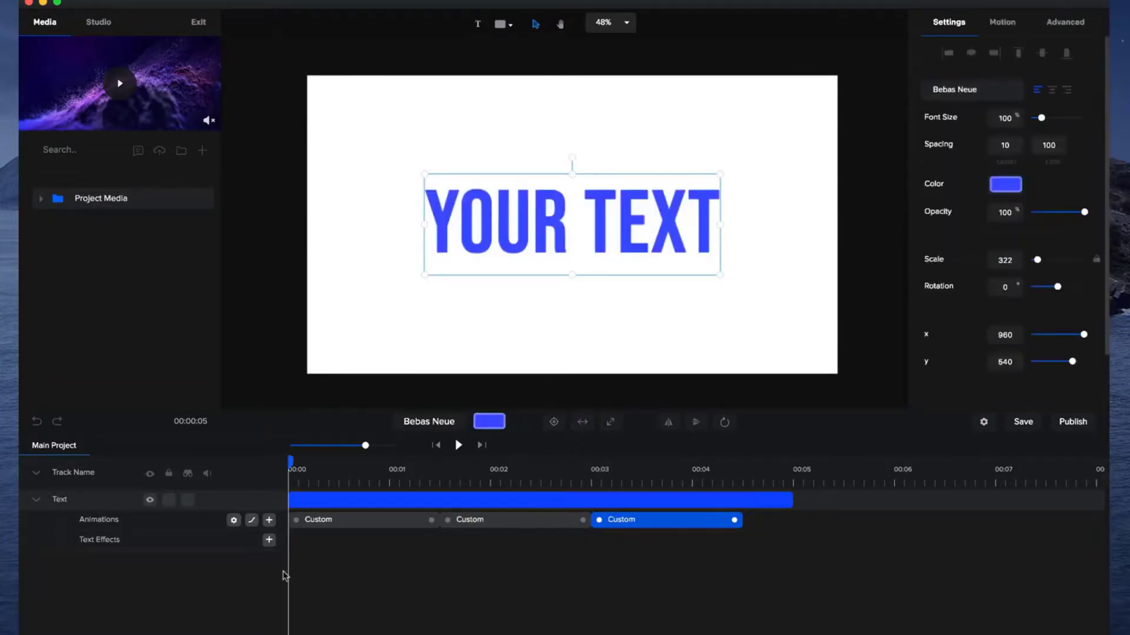
{"action": "left_click", "coordinate": [268, 540]}
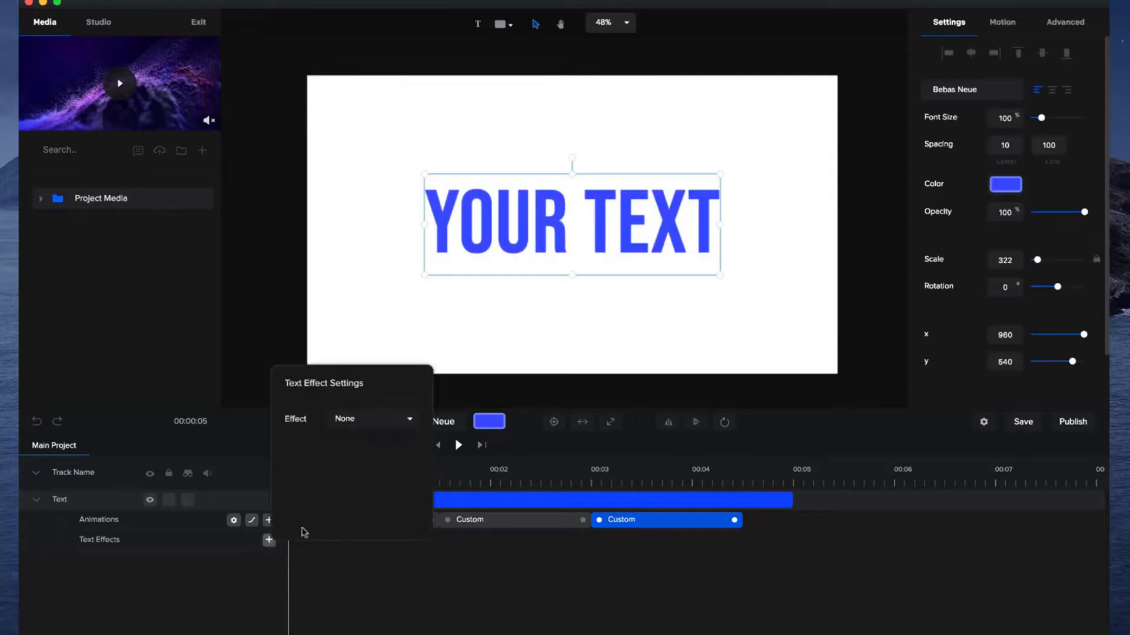
{"action": "left_click", "coordinate": [406, 420]}
{"action": "left_click", "coordinate": [393, 496]}
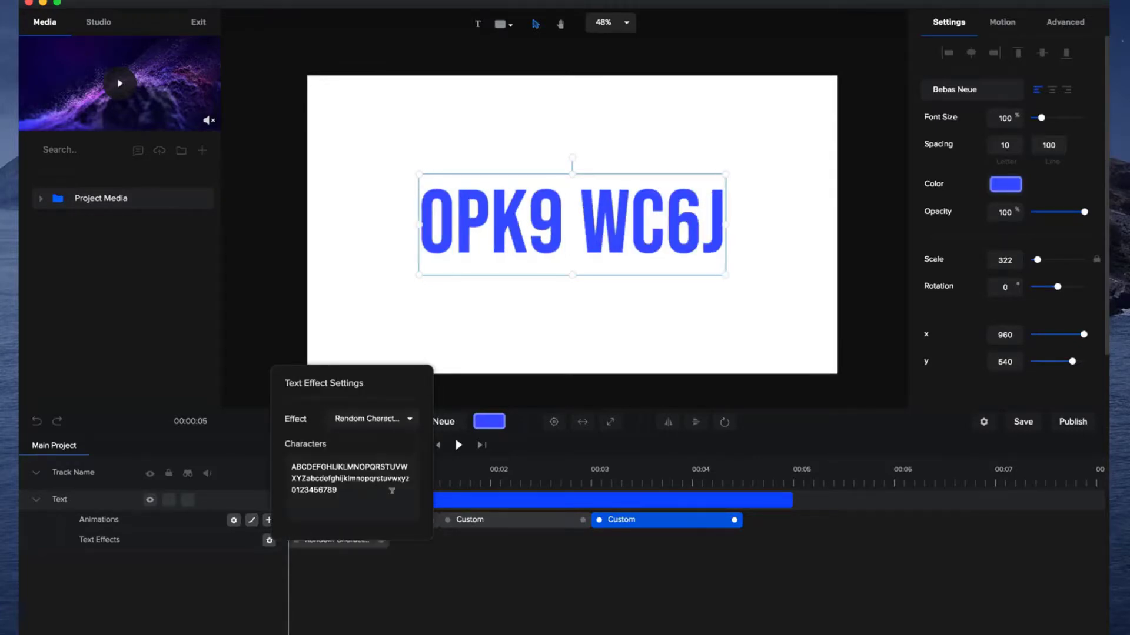
{"action": "left_click_drag", "start_coordinate": [411, 542], "coordinate": [586, 535]}
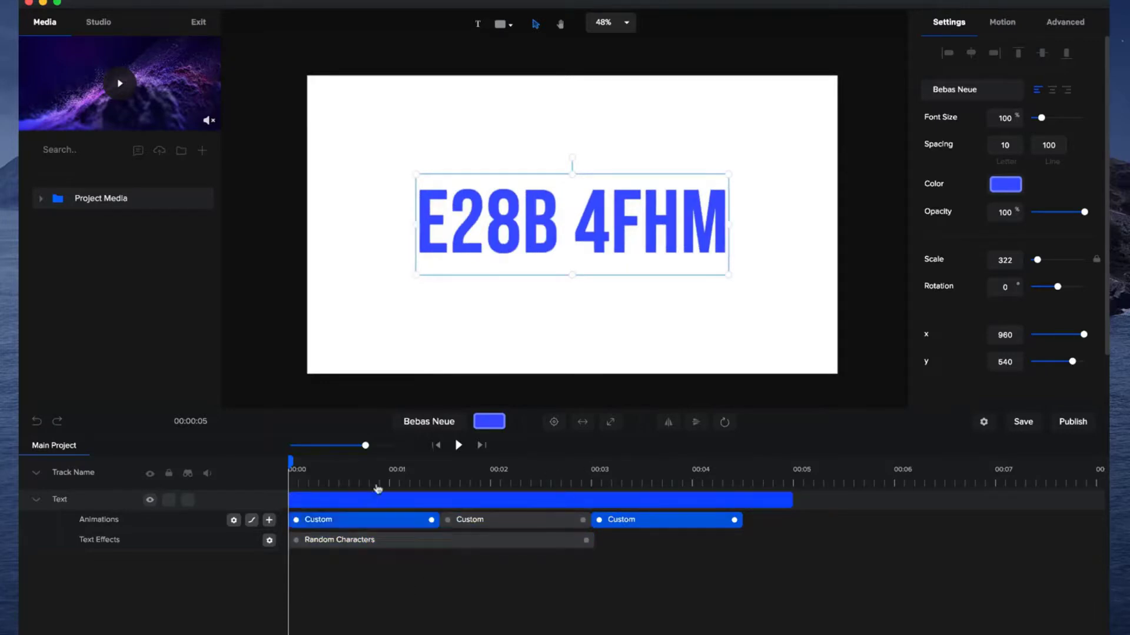
{"action": "left_click", "coordinate": [347, 547]}
{"action": "left_click", "coordinate": [347, 551]}
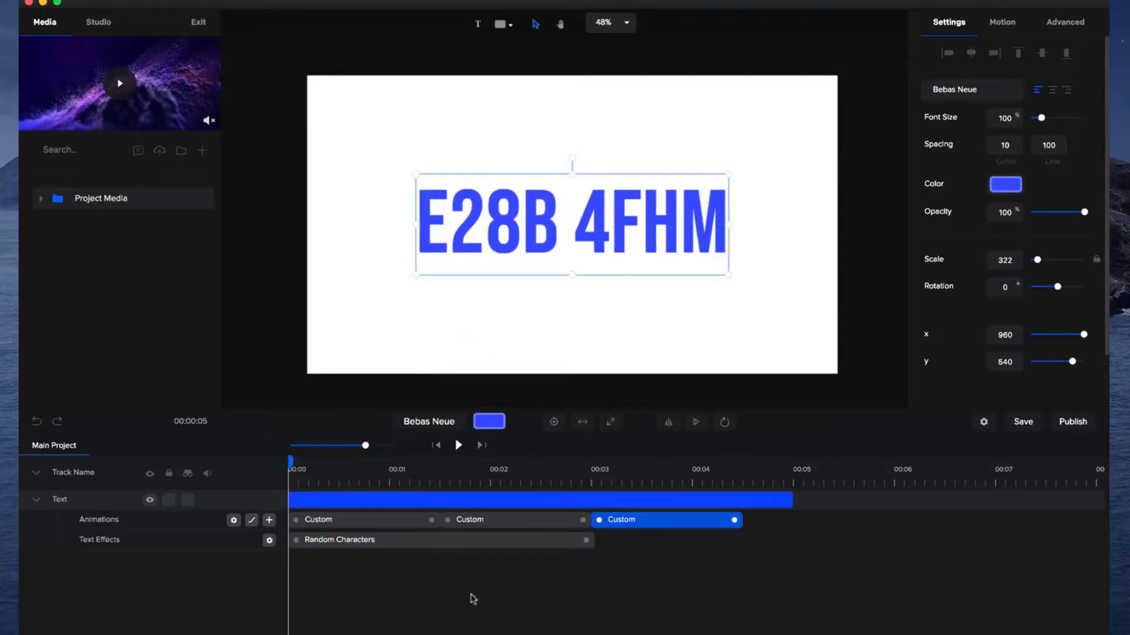
Play the text from the start to review the combined colour animations and random-character effect.
{"action": "key", "text": "space"}
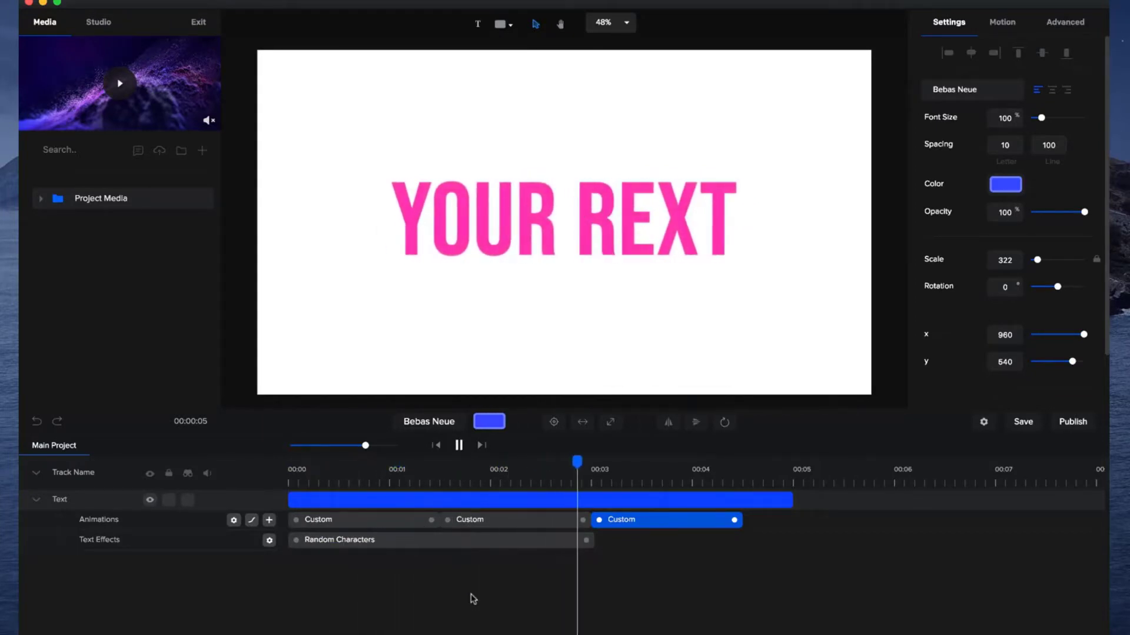
{"action": "key", "text": "space"}
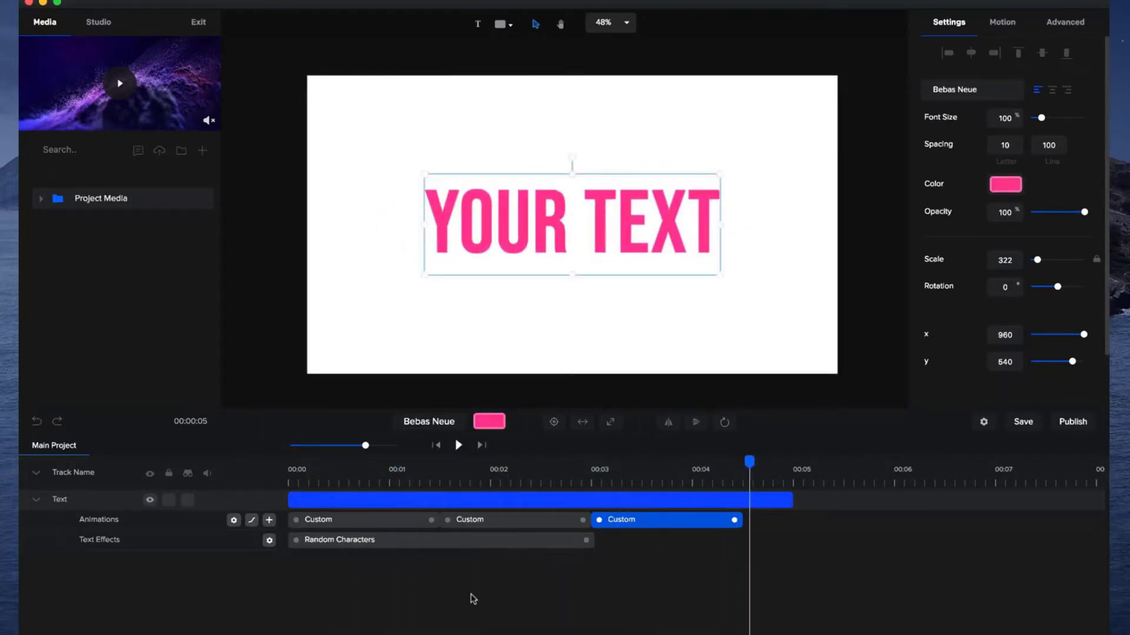